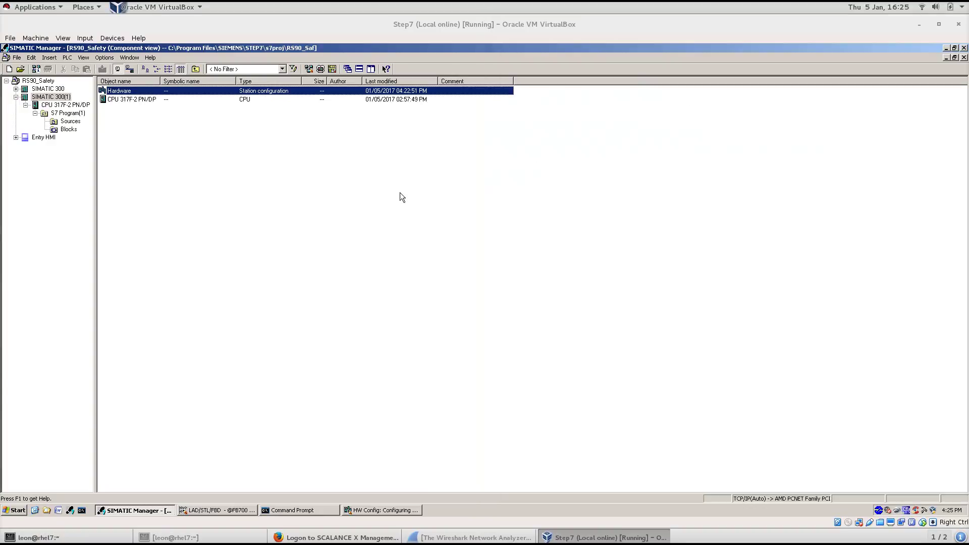
Open the Saw project, then reopen the RS90_Safety project from the recent projects list.
click(17, 58)
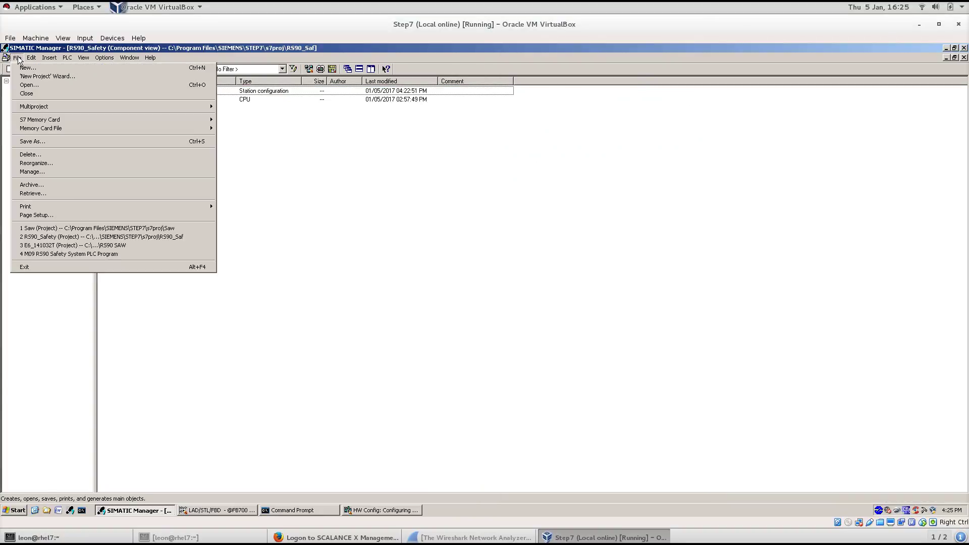
click(60, 230)
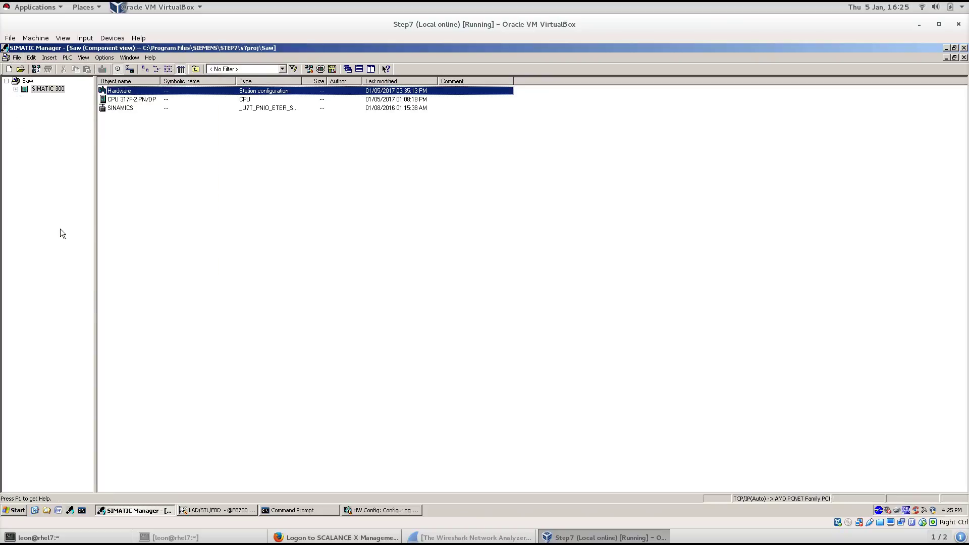
click(17, 57)
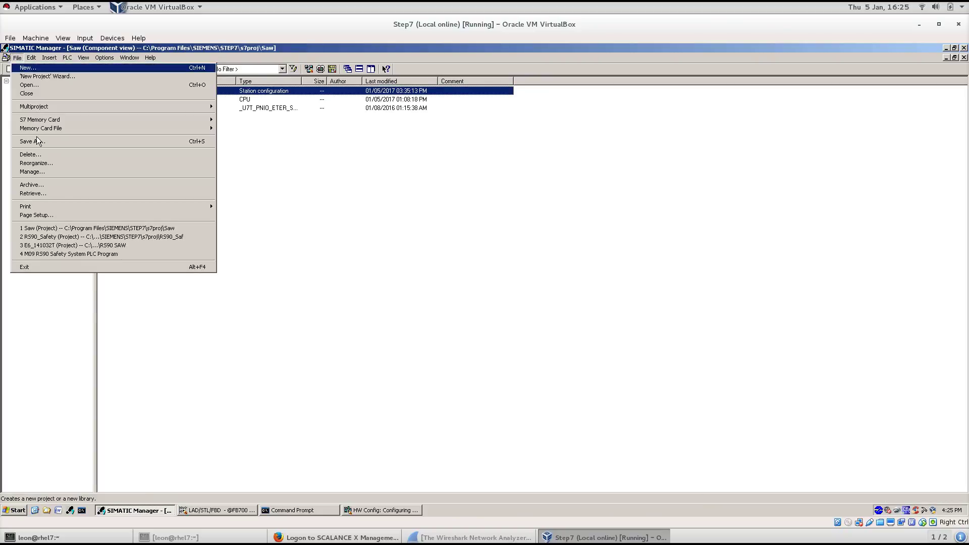
click(72, 239)
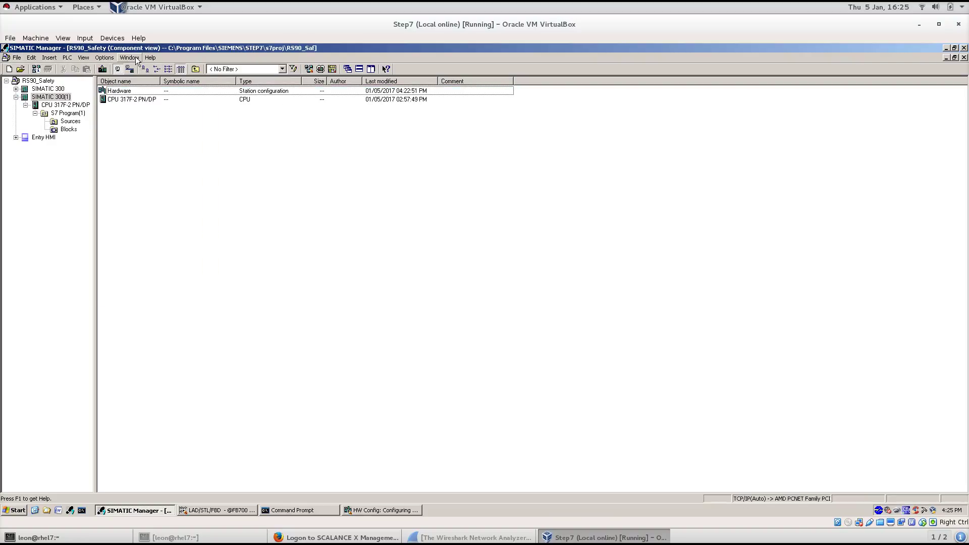
Show FB700 Network 31 'send to safety' beside FB1000 Network 2 'receive from saw' online.
click(214, 511)
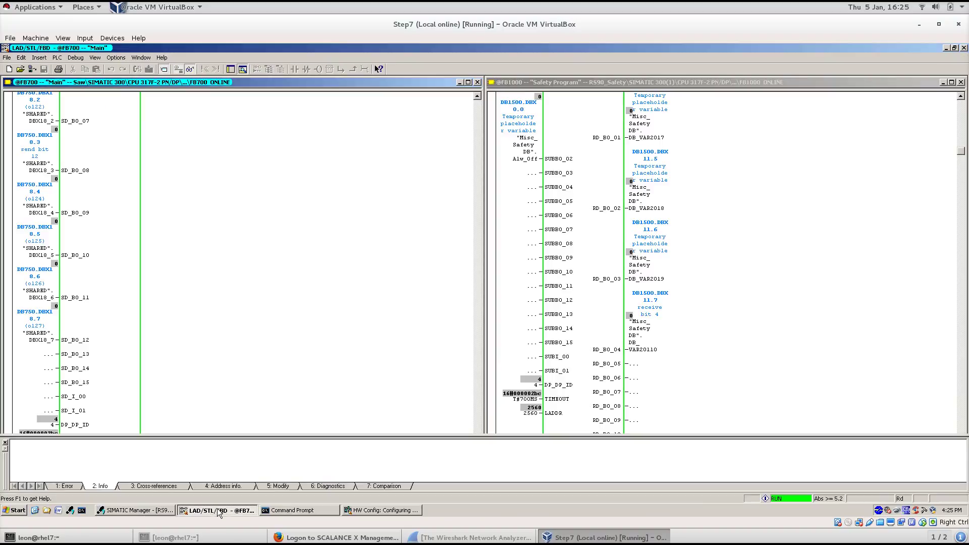
click(309, 255)
scroll(311, 255, up, 3)
scroll(313, 257, up, 5)
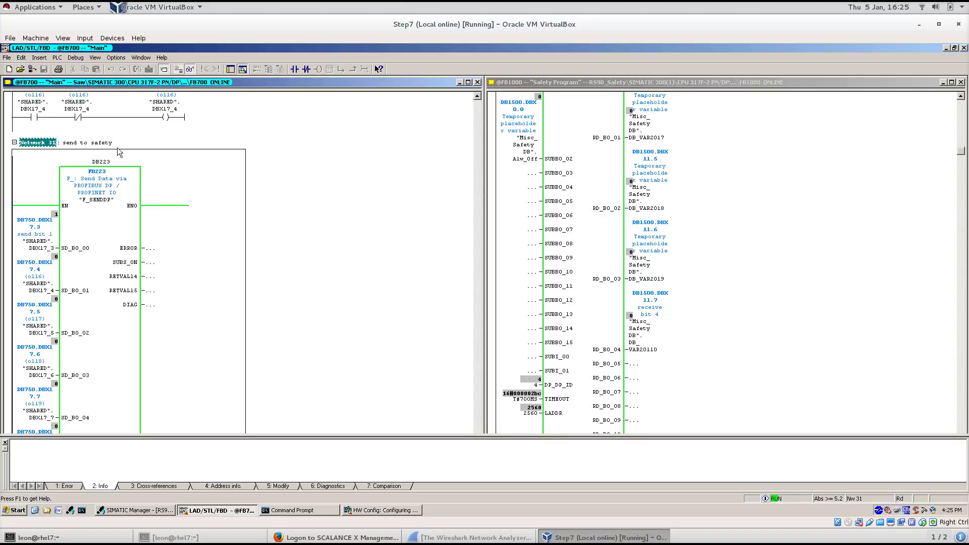
click(945, 156)
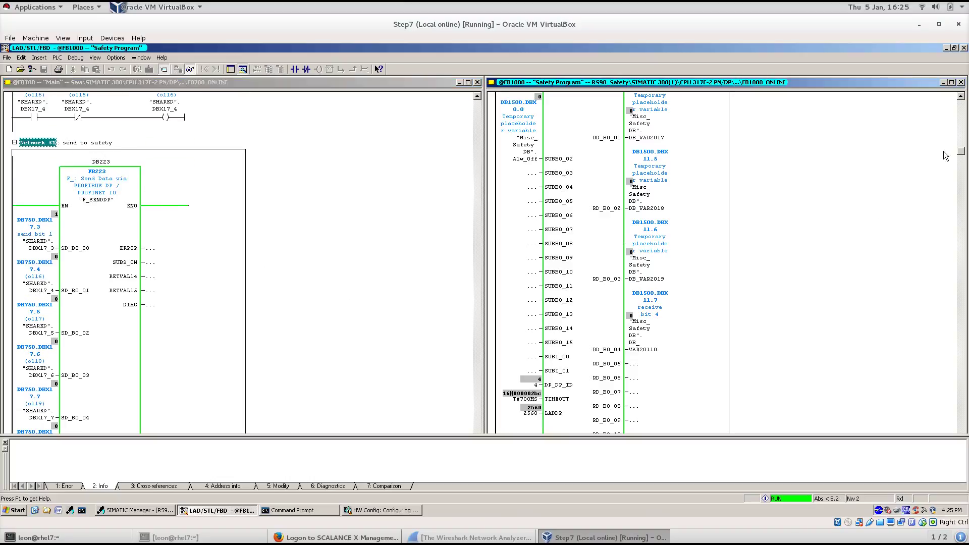
drag(963, 154, 959, 108)
scroll(852, 222, down, 20)
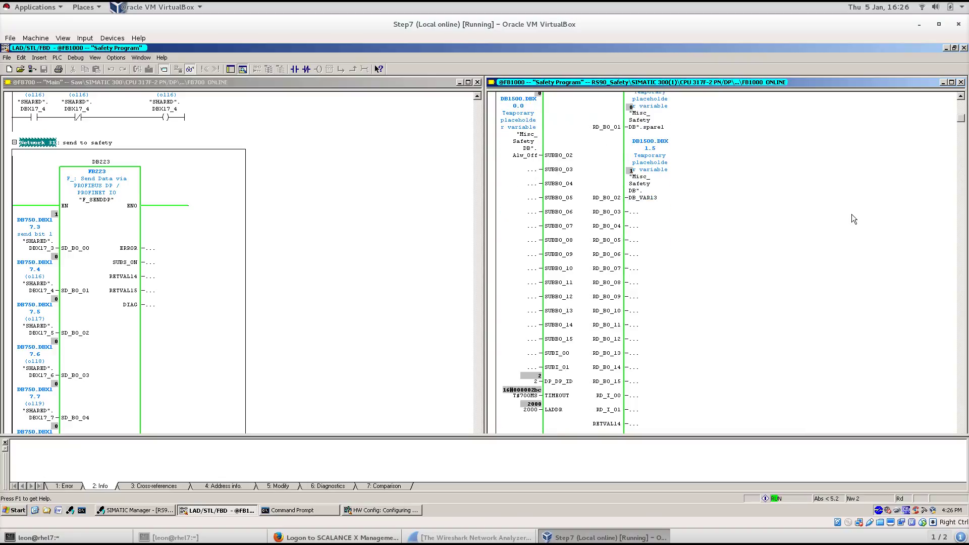
scroll(866, 211, down, 1)
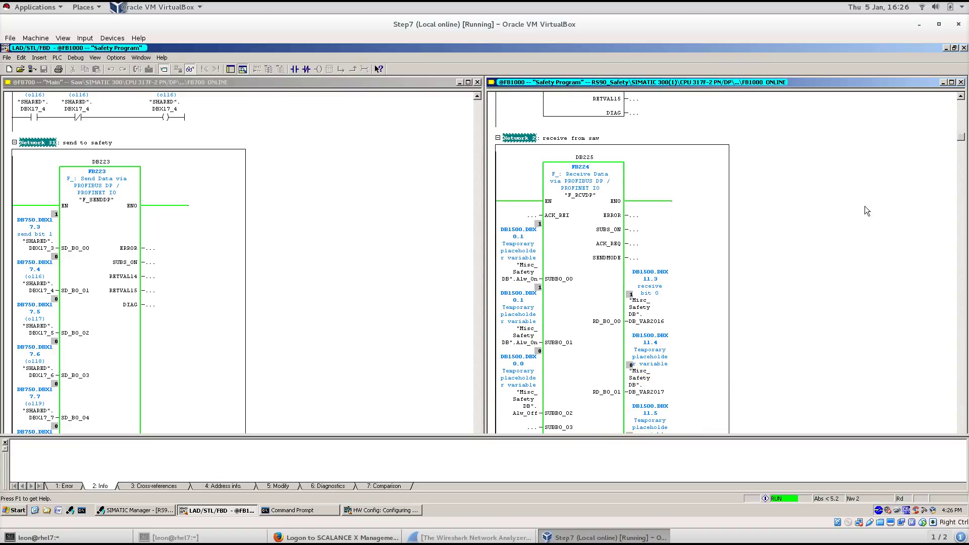
scroll(638, 177, down, 2)
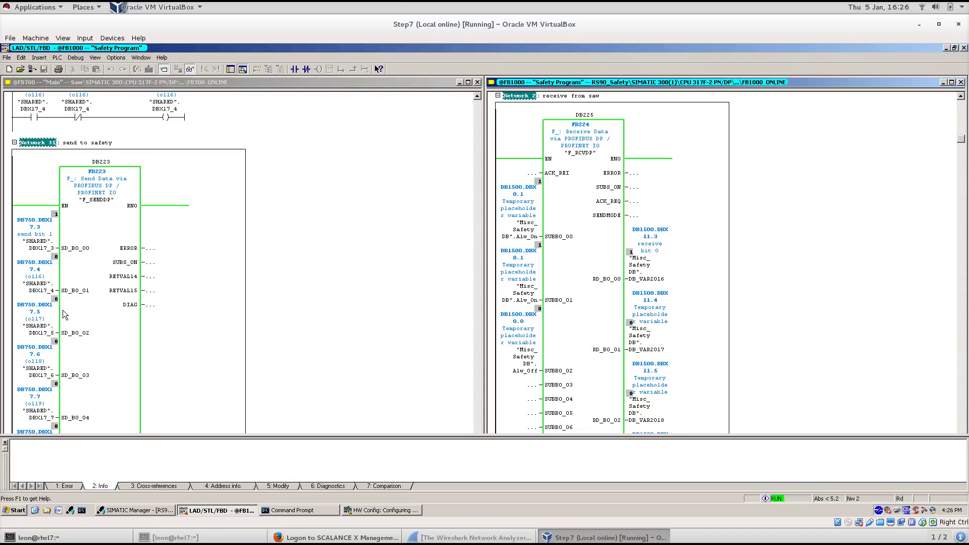
Scroll both FB700 and FB1000 down toward their block ends.
click(325, 204)
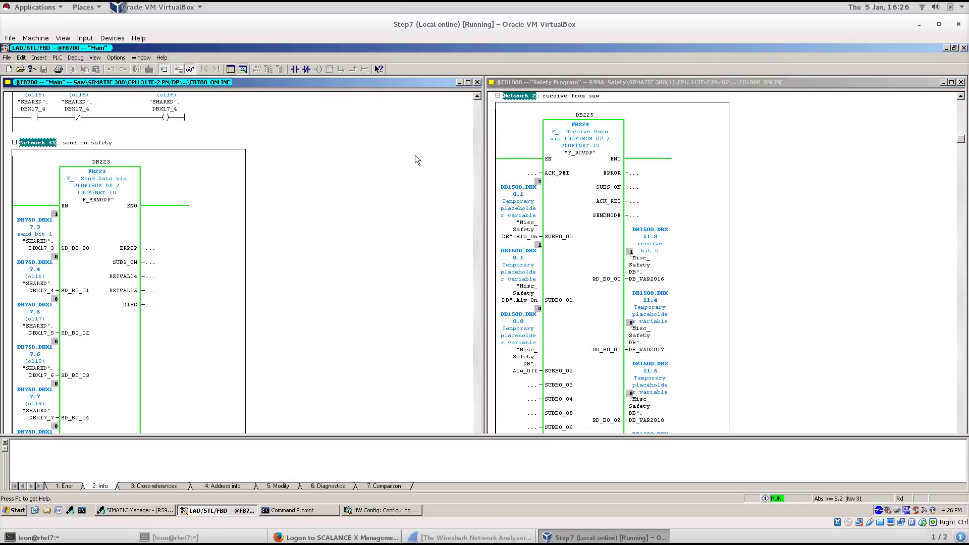
scroll(102, 281, down, 15)
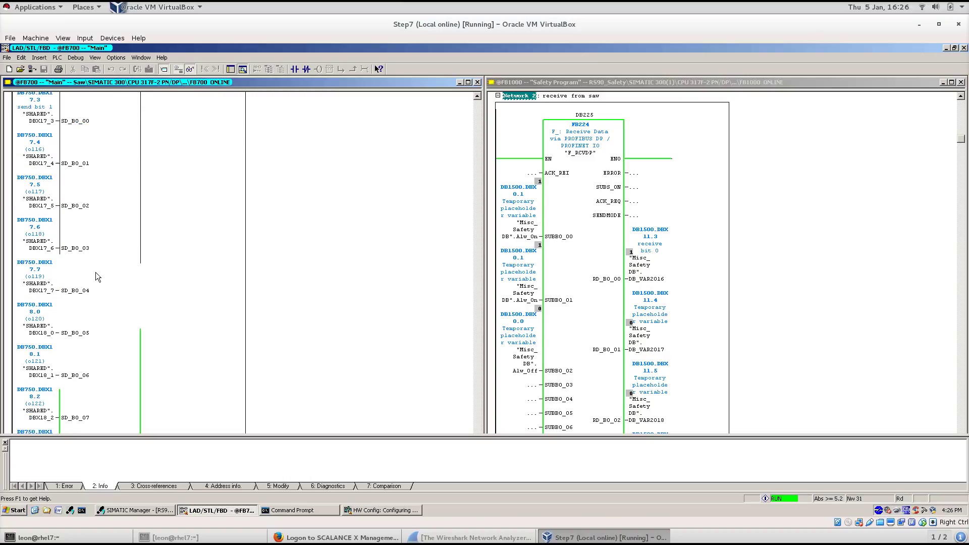
scroll(91, 286, down, 5)
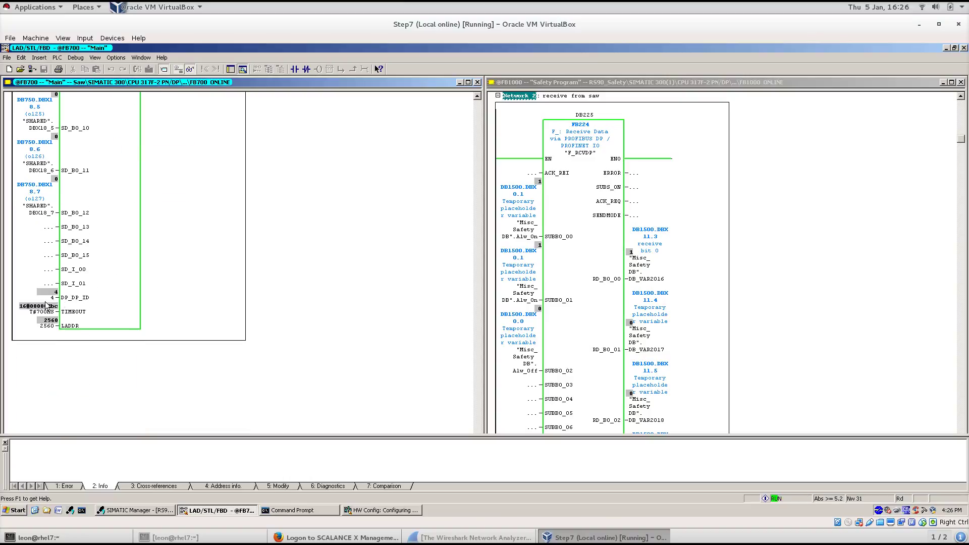
click(842, 298)
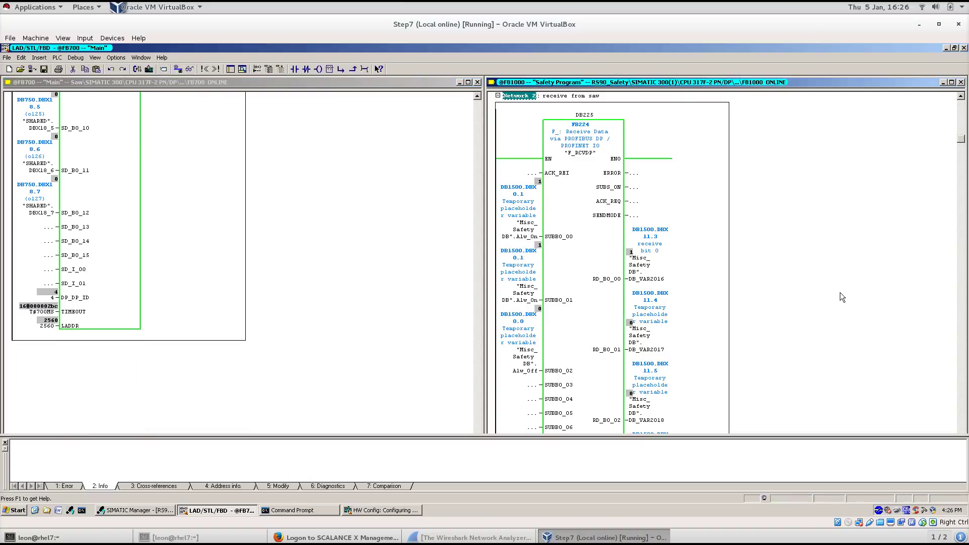
scroll(835, 293, down, 17)
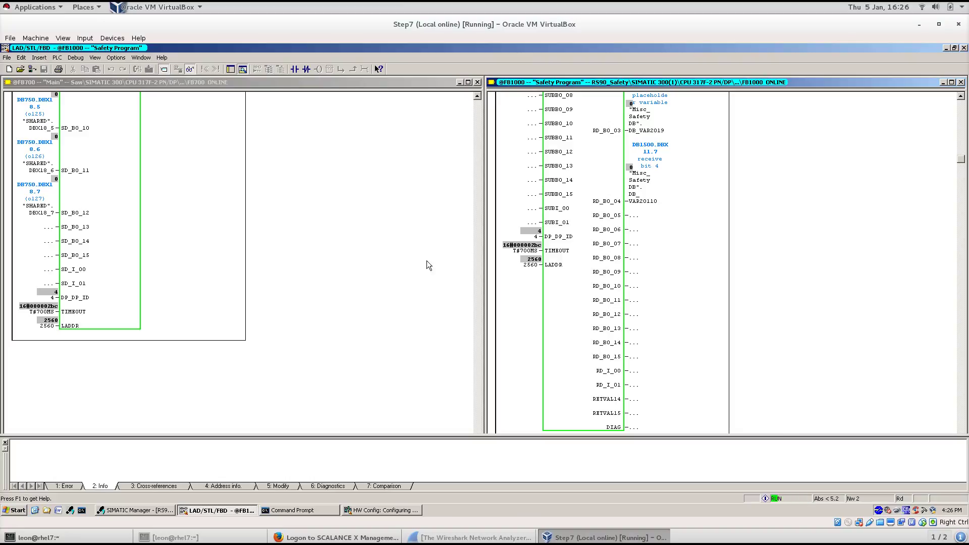
Close the Info/Error panel and bring FB700 Network 1 'receive from safety' (DB224) into view.
click(477, 259)
scroll(378, 259, up, 2)
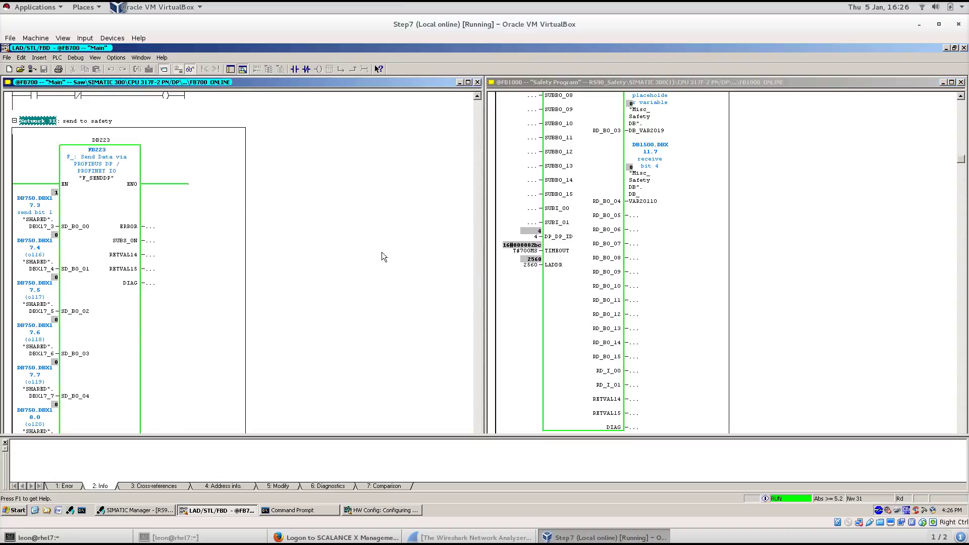
scroll(382, 257, up, 2)
click(5, 443)
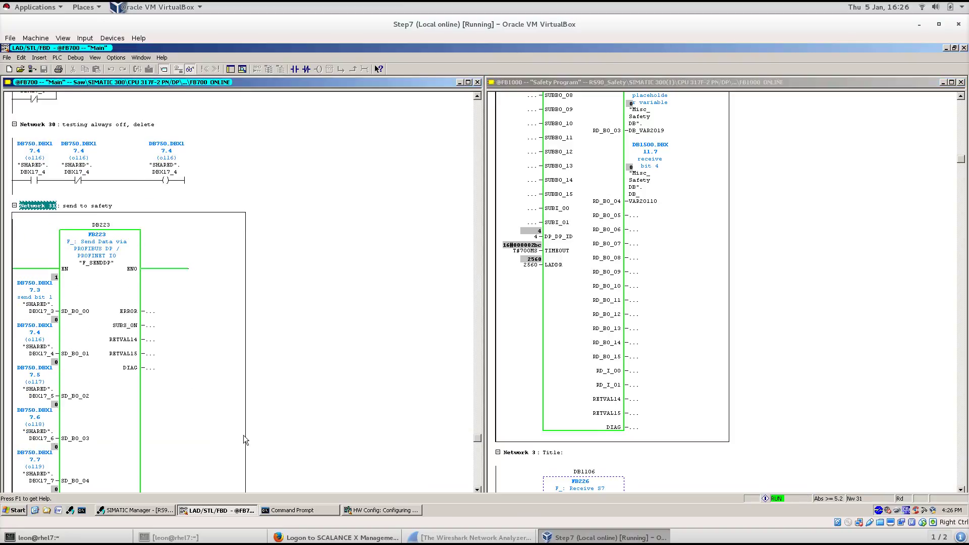
drag(479, 442, 480, 109)
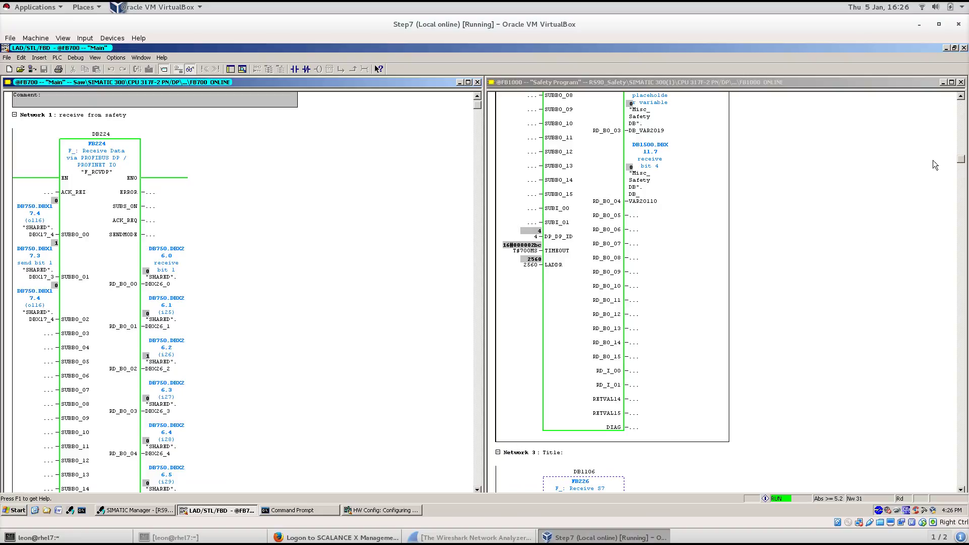
Show FB1000 Network 55 'send to saw' and FB700's F_RCVDP, both with DP_DP_ID 3 and LADDR 3120.
drag(960, 159, 963, 455)
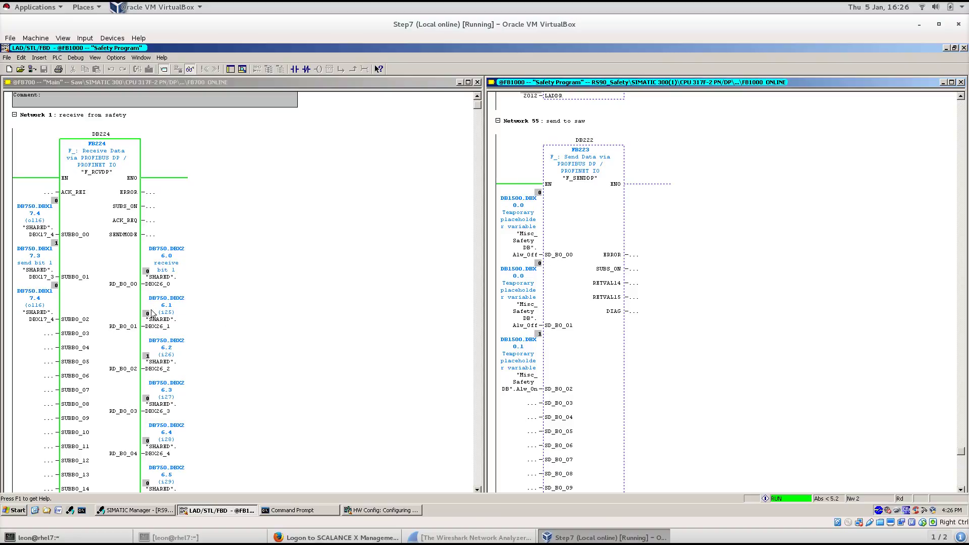
scroll(277, 347, down, 1)
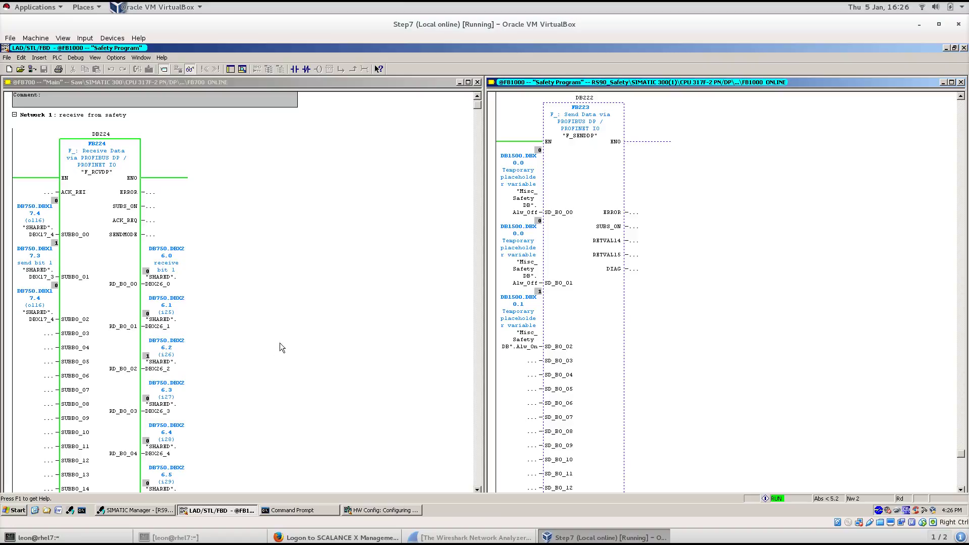
click(256, 354)
scroll(256, 353, down, 3)
scroll(258, 351, down, 3)
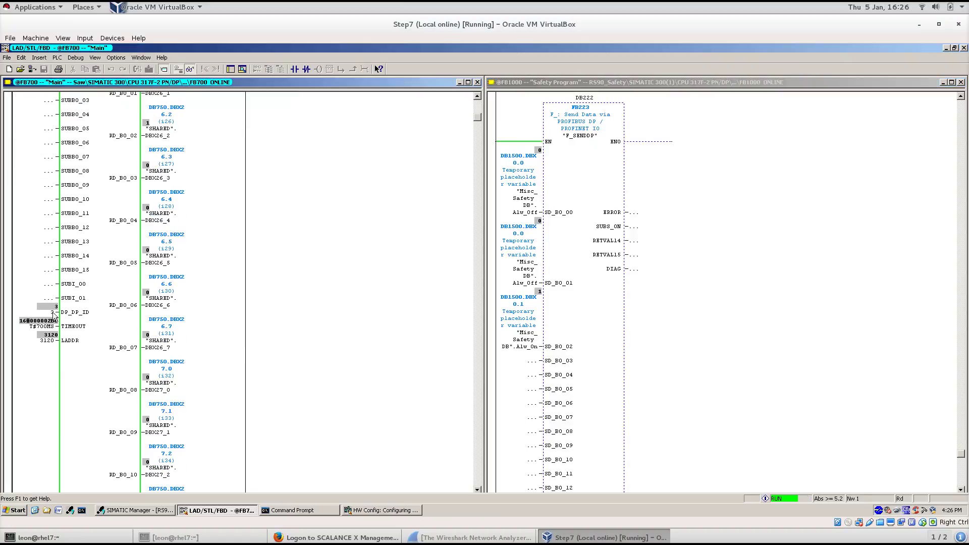
click(820, 343)
scroll(737, 336, down, 6)
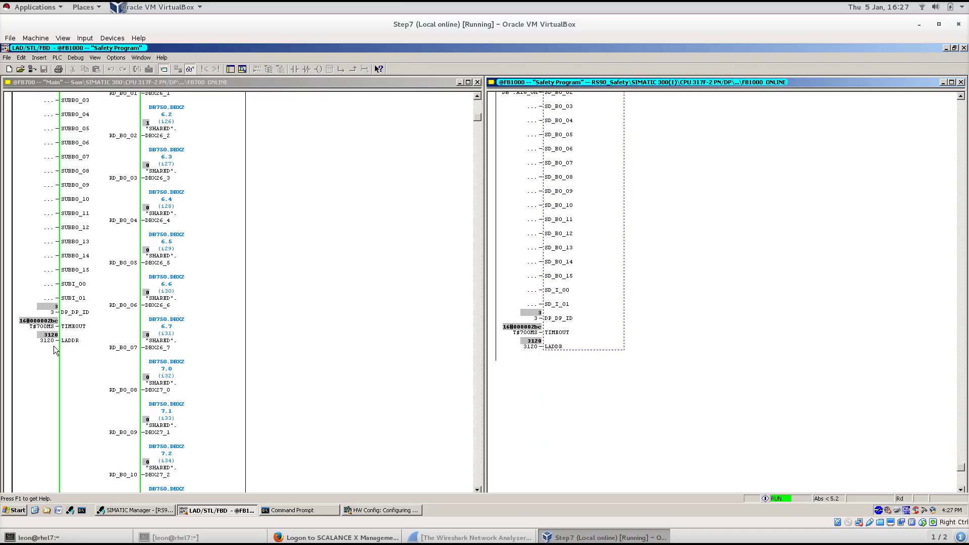
scroll(420, 335, down, 2)
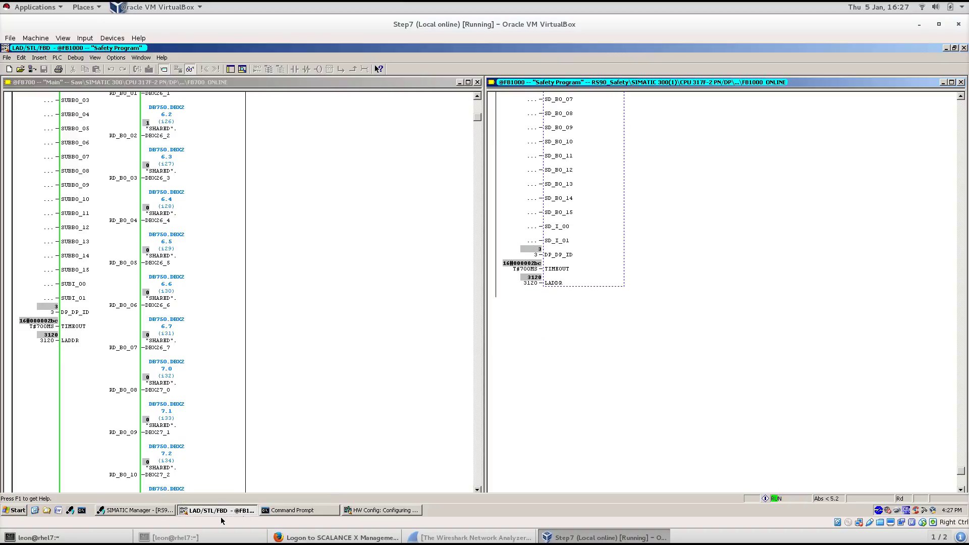
Open the RS90_Safety station's Hardware in HW Config and select the X2 PN-IO-1 interface.
click(167, 513)
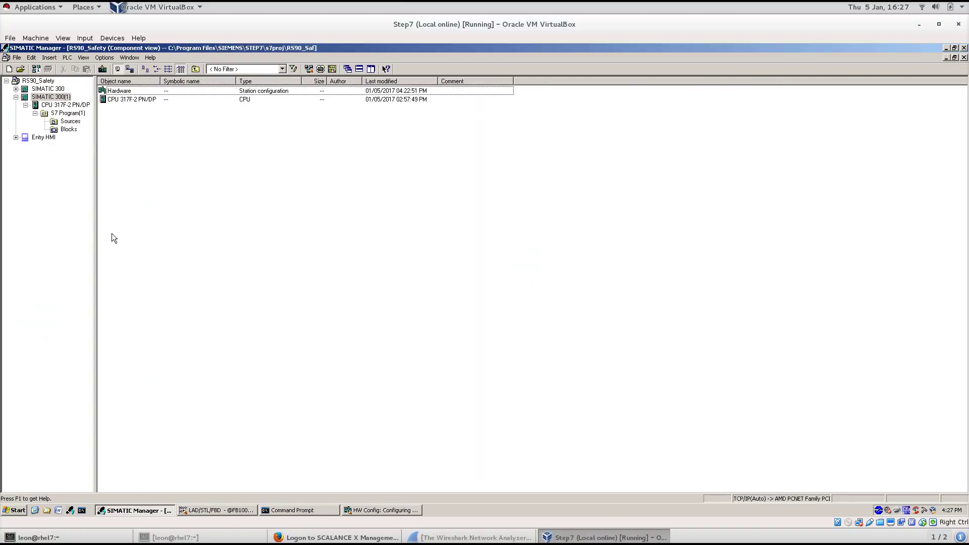
double_click(127, 96)
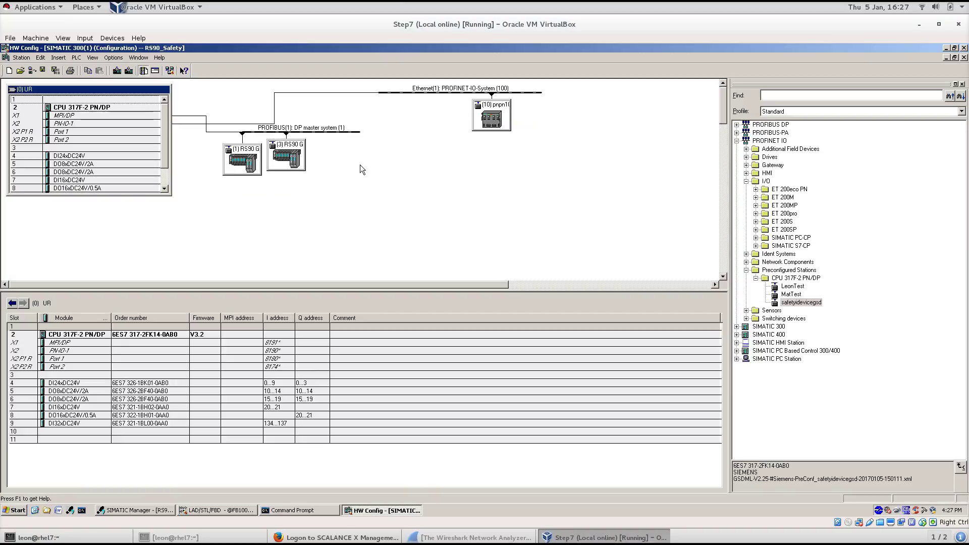
click(81, 123)
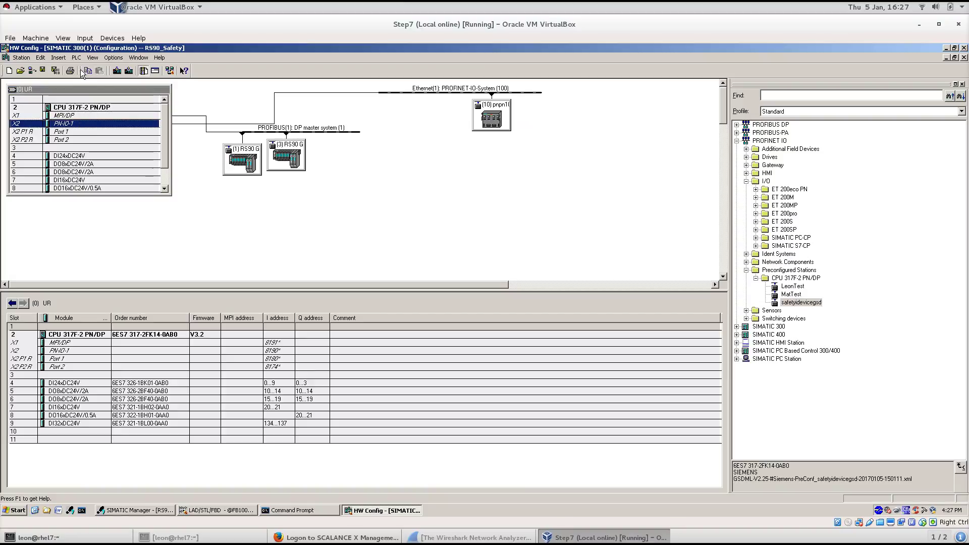
In PN-IO-1's I-Device tab, confirm areas 1000 (inputs 2560..2571) and 1001 (outputs 2560..2565).
double_click(66, 123)
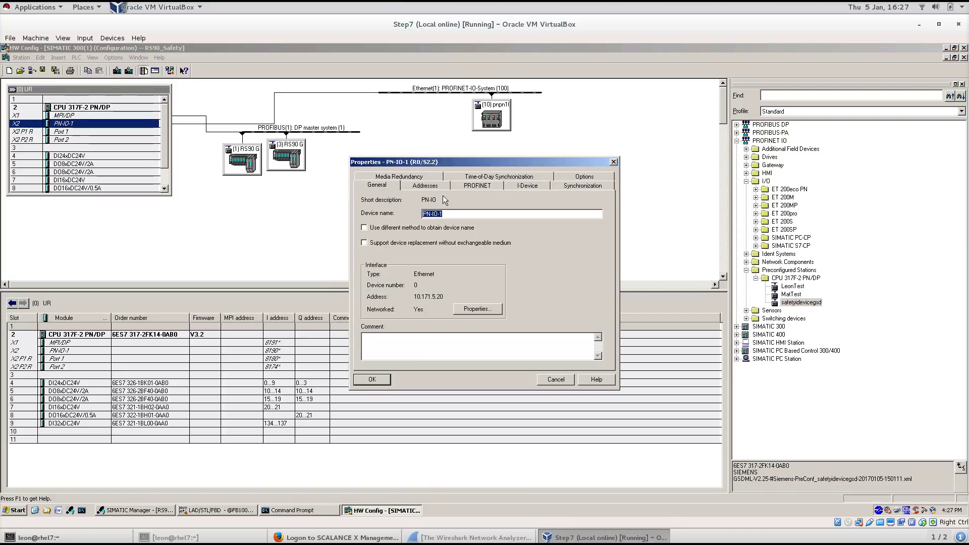
click(527, 186)
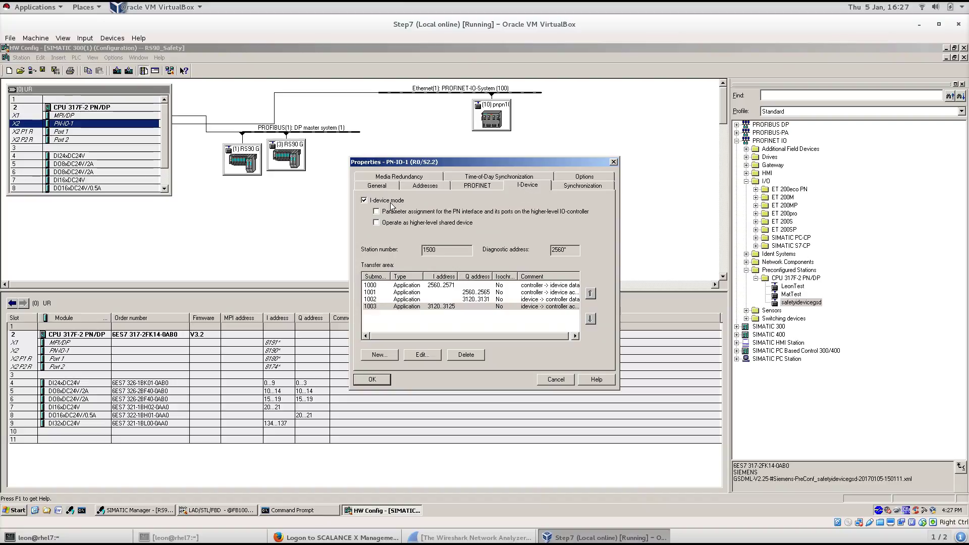
click(446, 286)
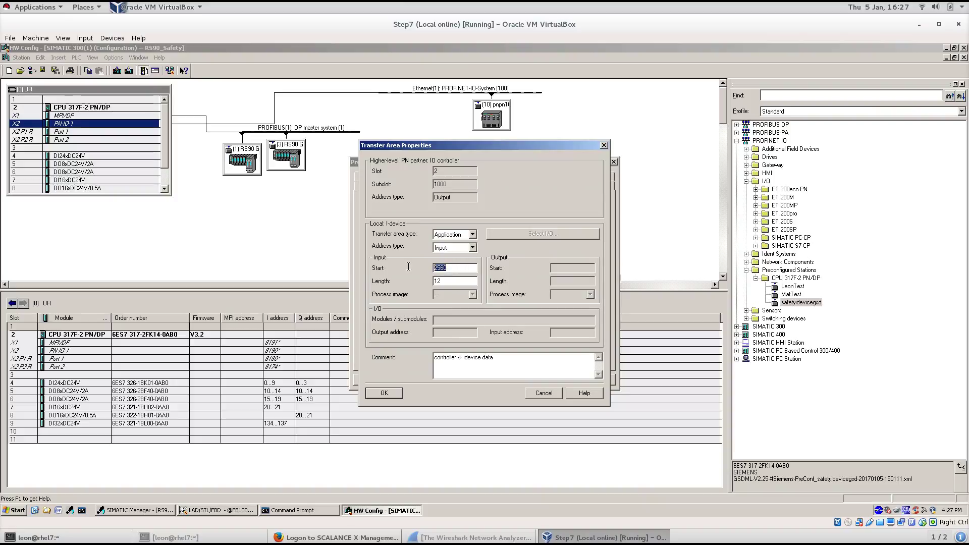
key(Tab)
drag(471, 147, 231, 134)
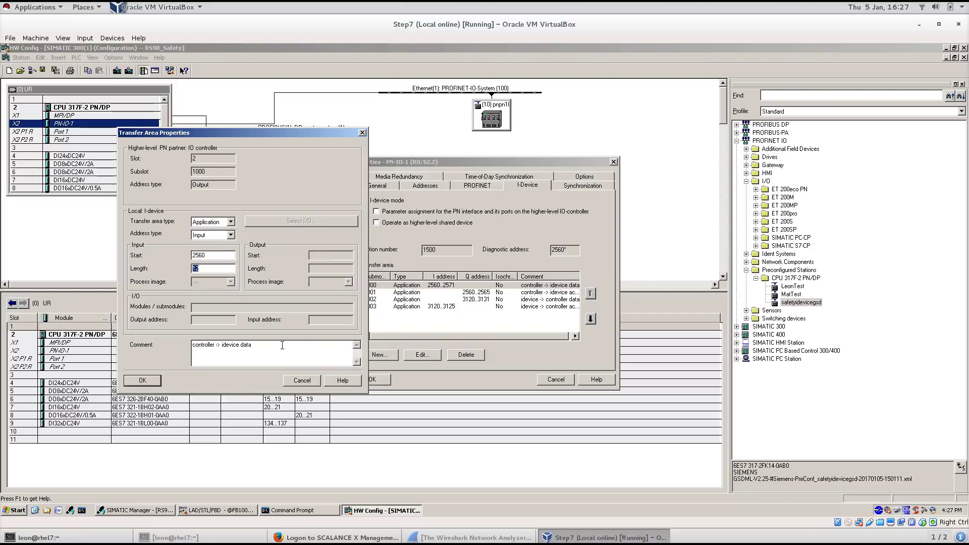
click(142, 380)
double_click(462, 292)
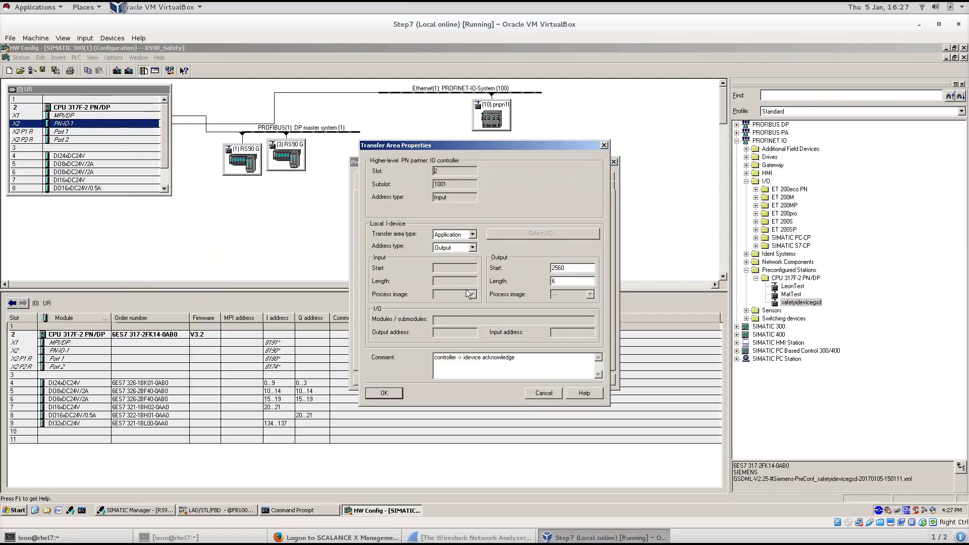
drag(569, 269, 488, 268)
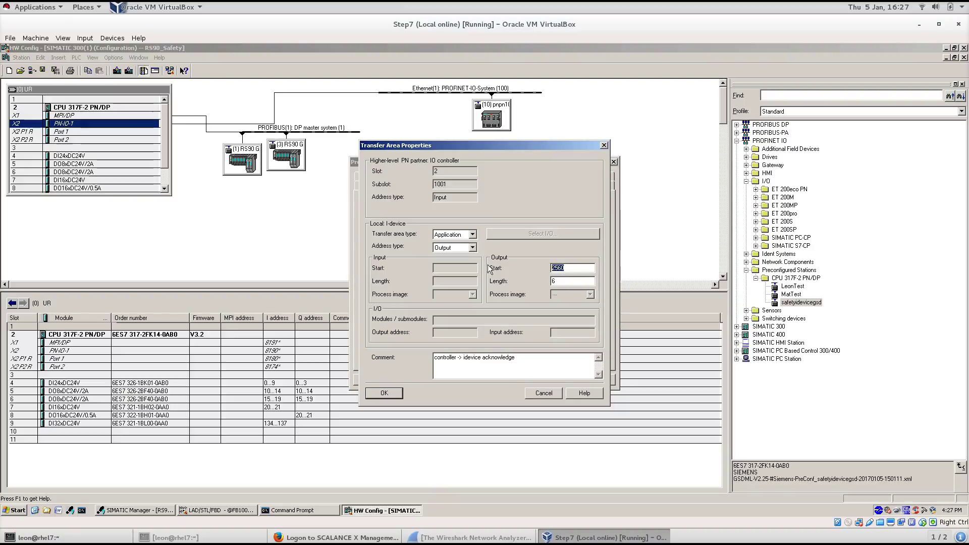
click(384, 393)
Confirm transfer areas 1002 (outputs 3120..3131) and 1003 (inputs 3120..3125).
double_click(458, 298)
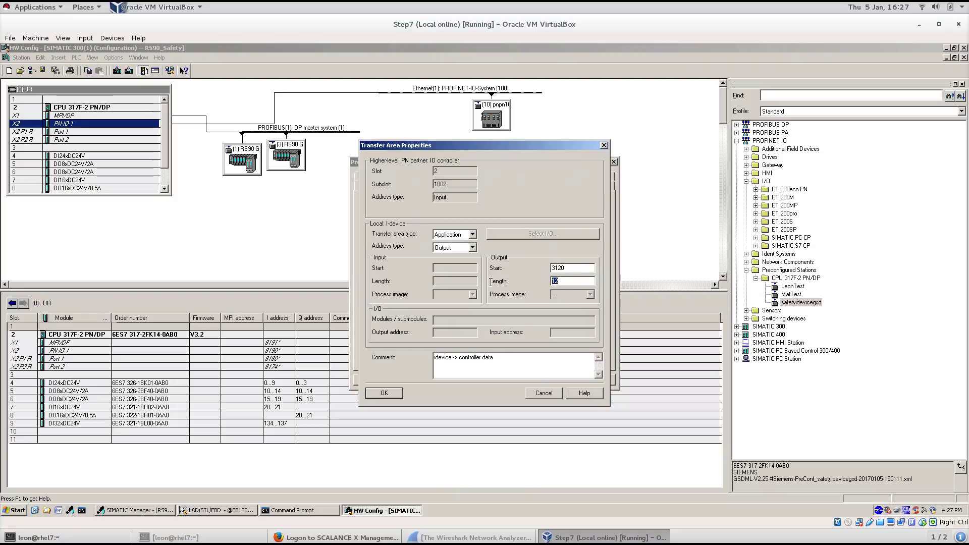
click(395, 394)
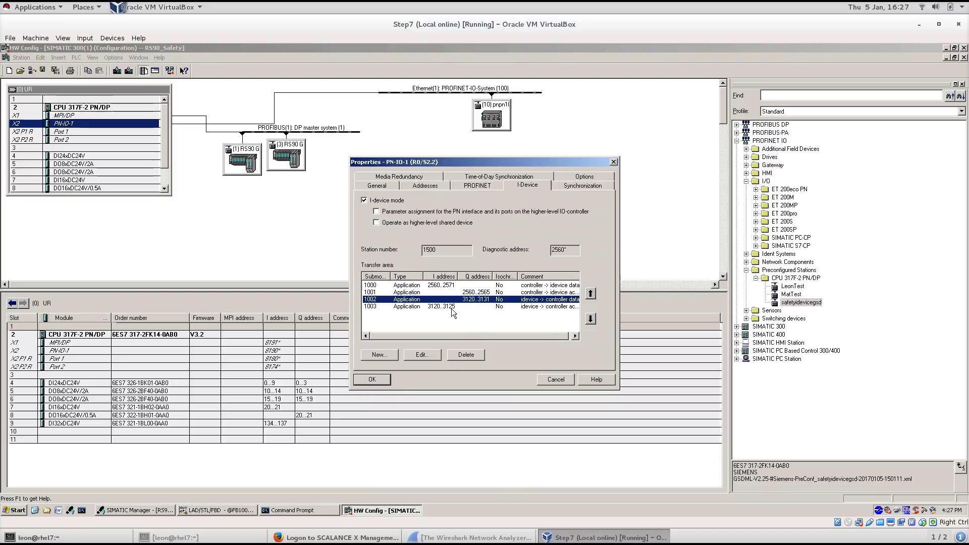
double_click(451, 308)
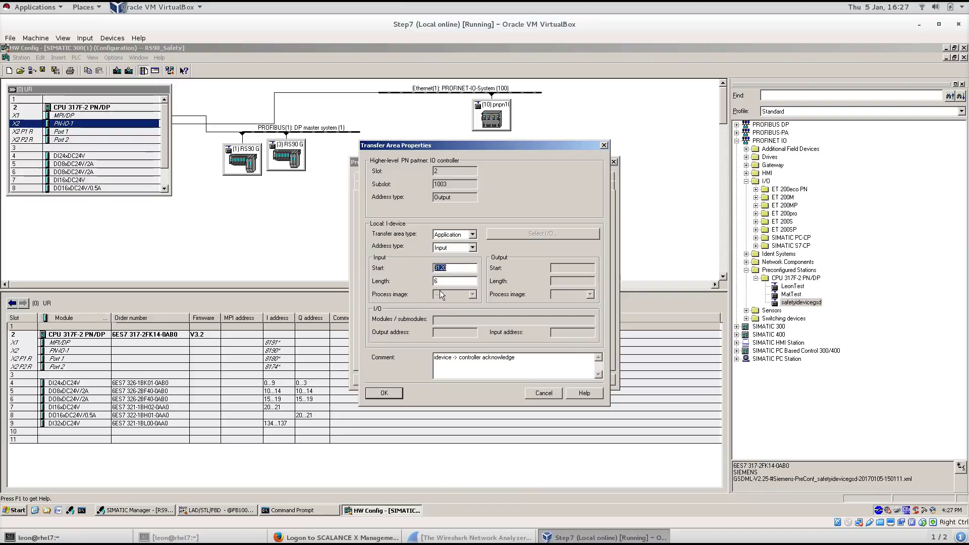
key(Tab)
click(383, 394)
click(429, 329)
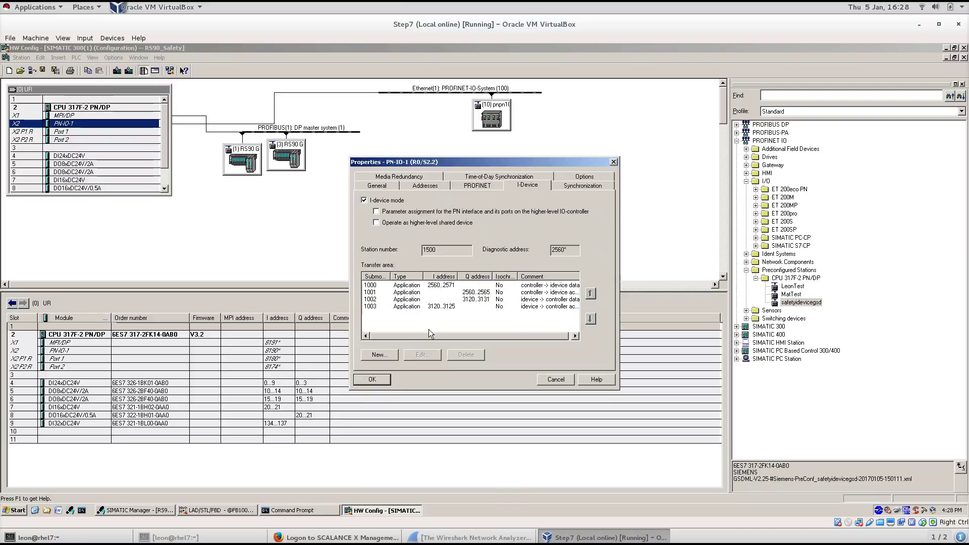
Apply the PN-IO-1 properties and start Create GSD file for I-Device, saving changes first.
click(372, 379)
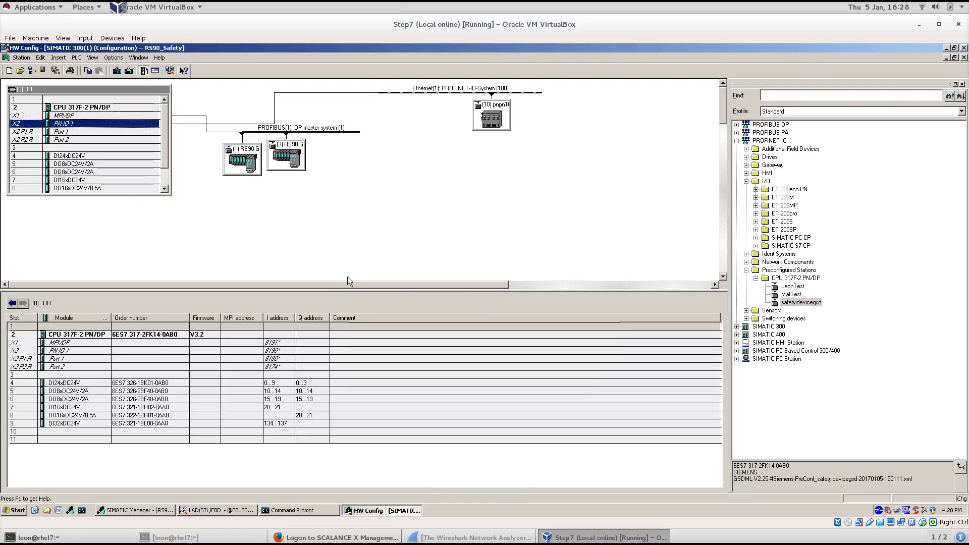
click(370, 241)
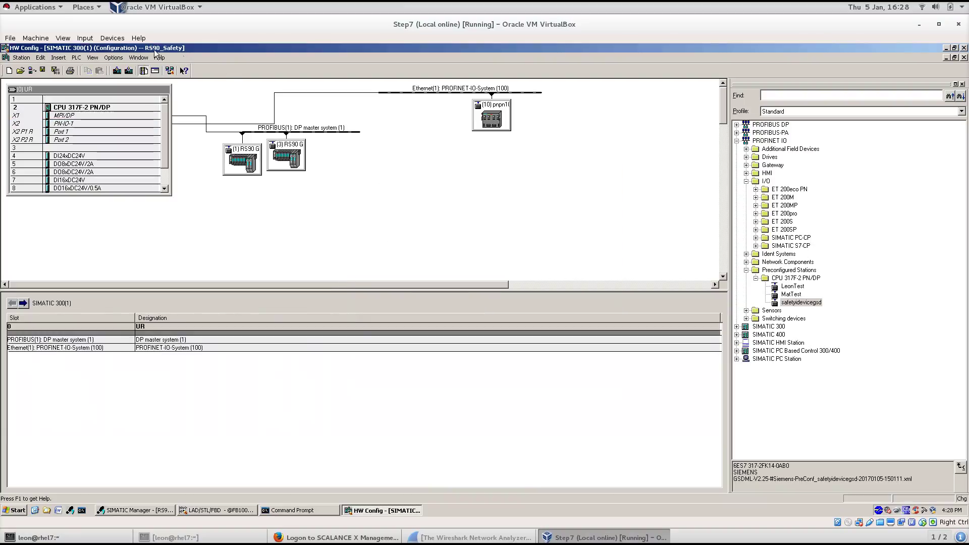
click(120, 59)
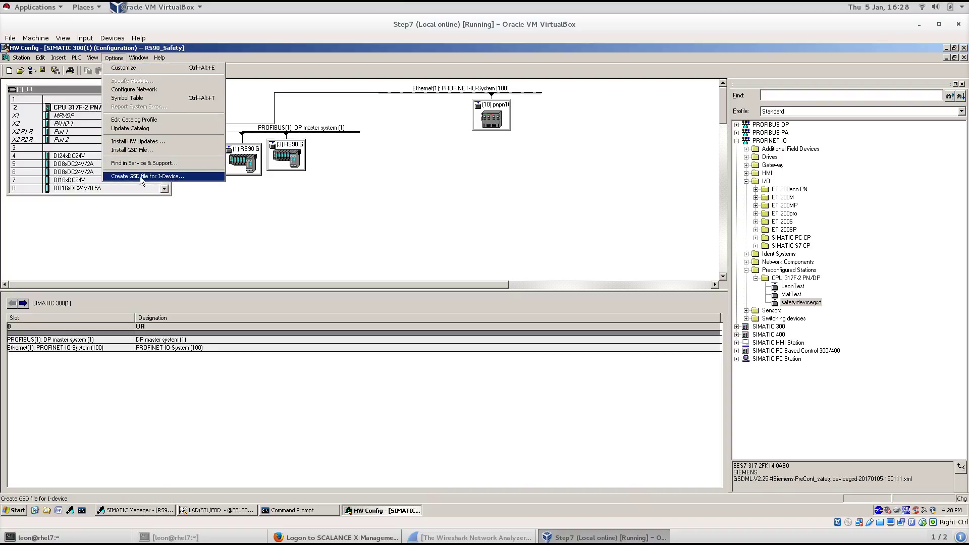
click(196, 177)
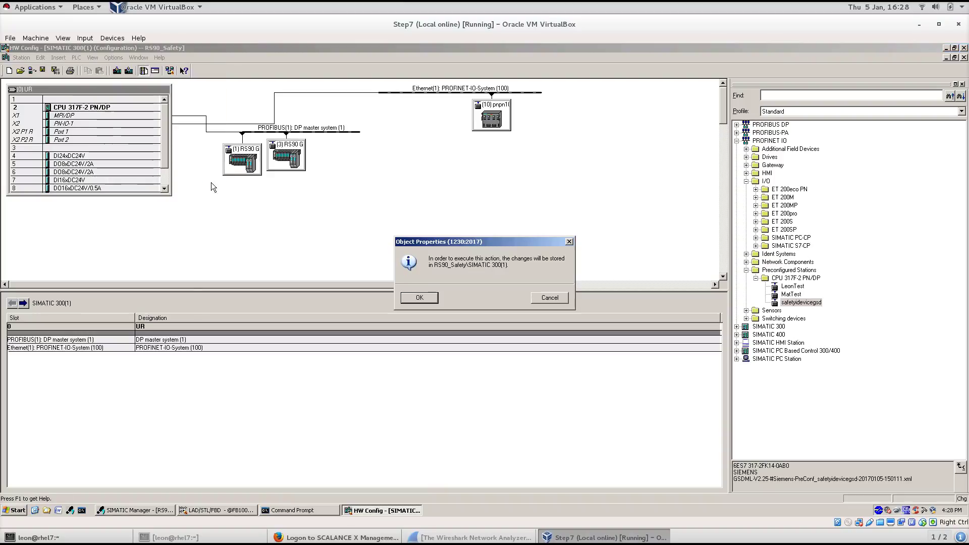
click(425, 301)
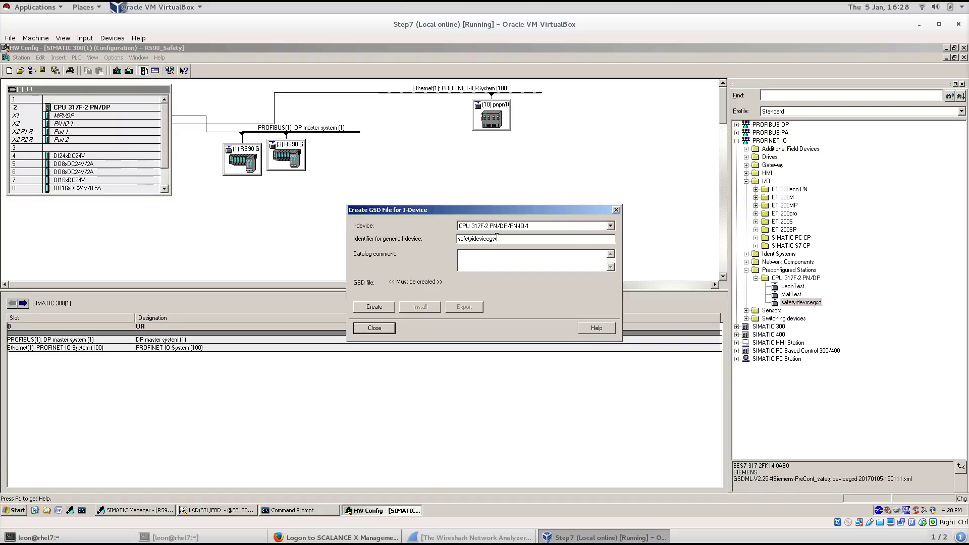
Create the GSD with identifier safetyidevicegsd and export it to the S7tmp folder.
drag(502, 237, 407, 241)
click(382, 306)
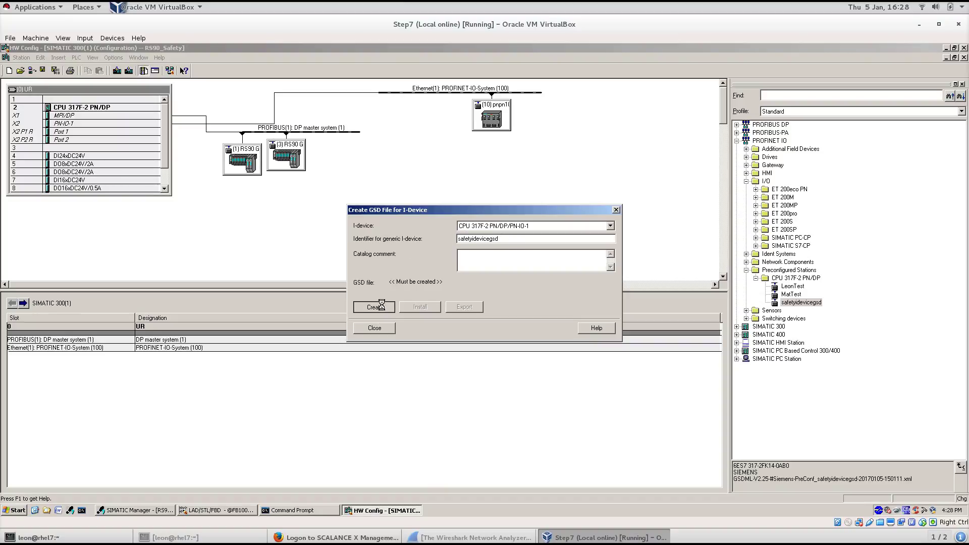
click(462, 307)
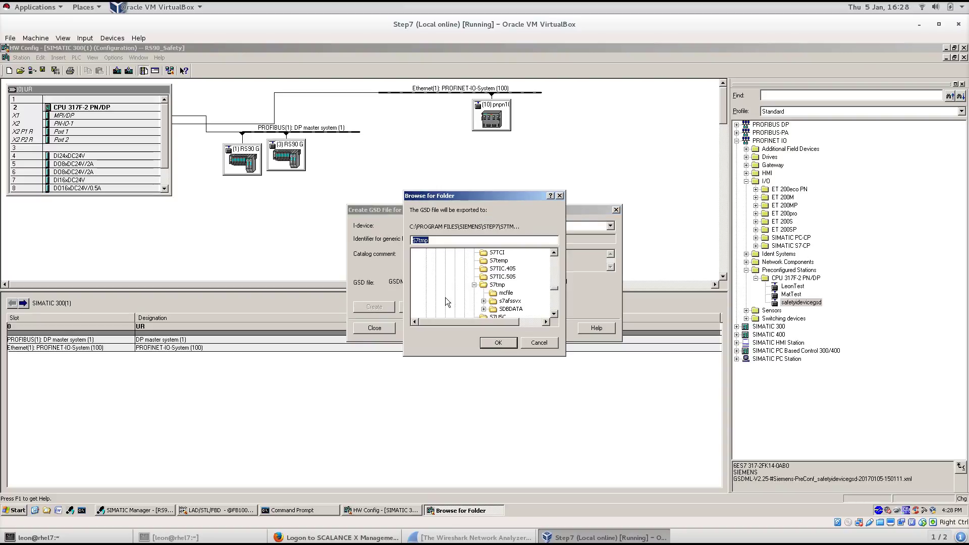
click(497, 343)
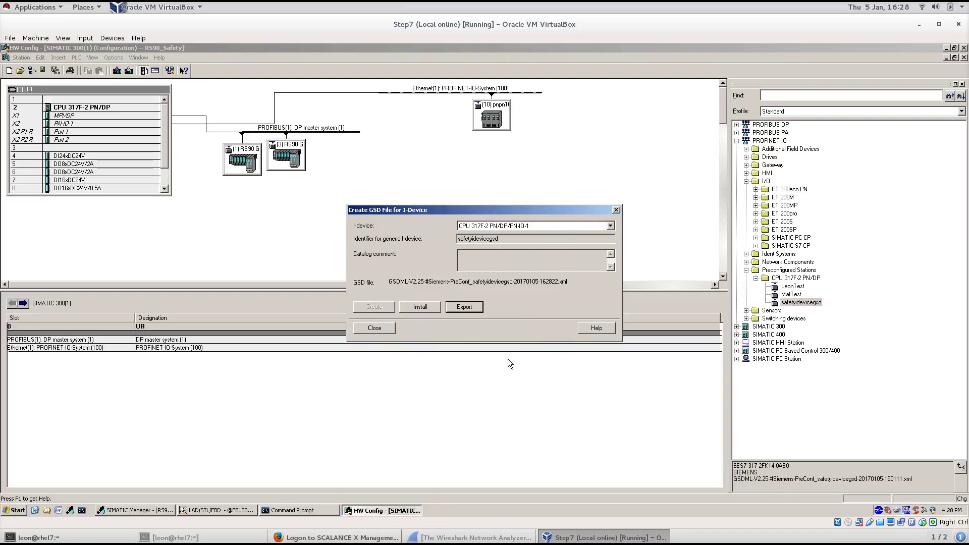
click(375, 328)
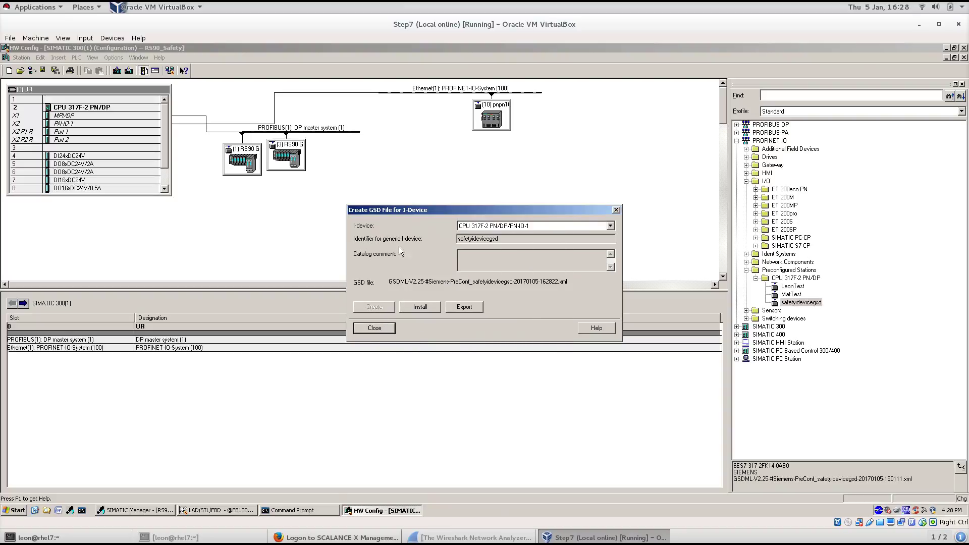
Activate the Saw project via Window > 1 Saw and open its station Hardware in HW Config.
click(139, 58)
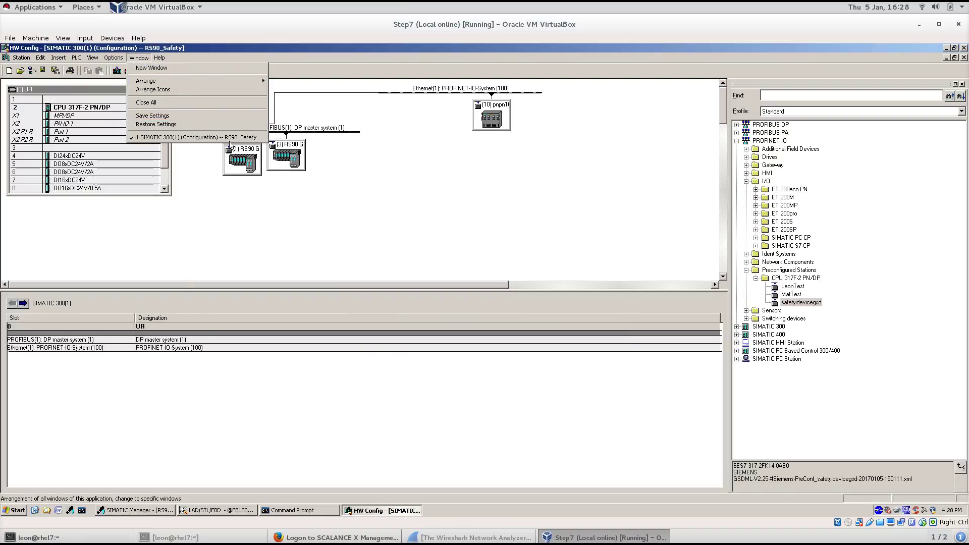
click(138, 511)
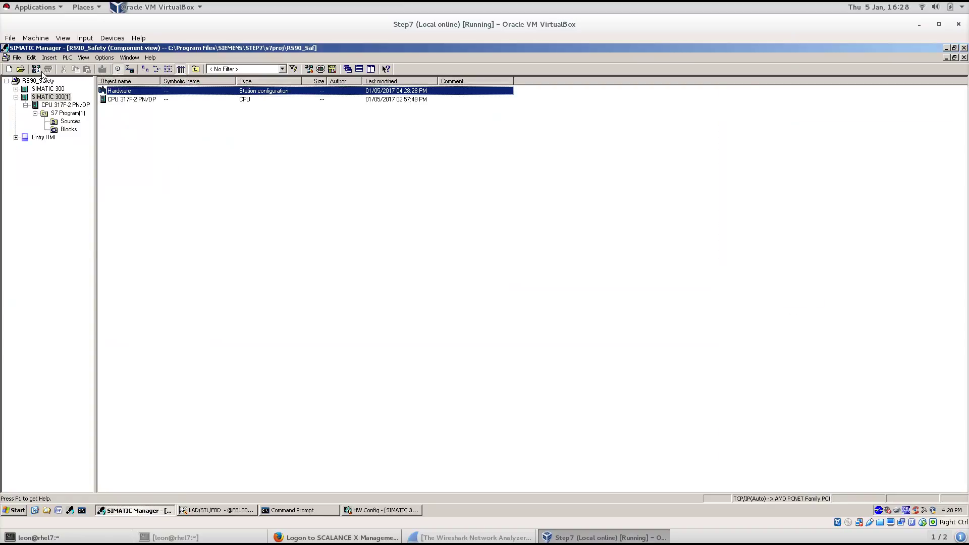
click(129, 57)
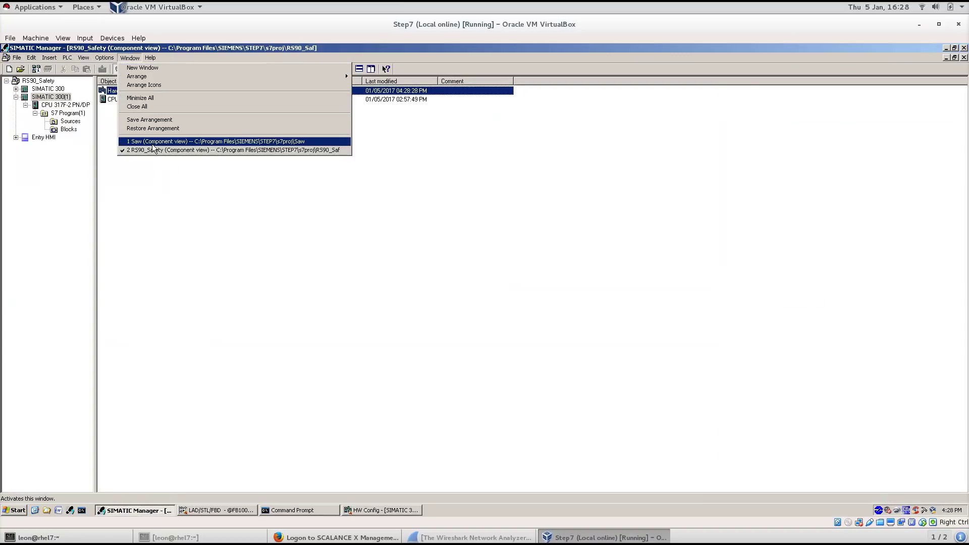
click(152, 143)
double_click(130, 91)
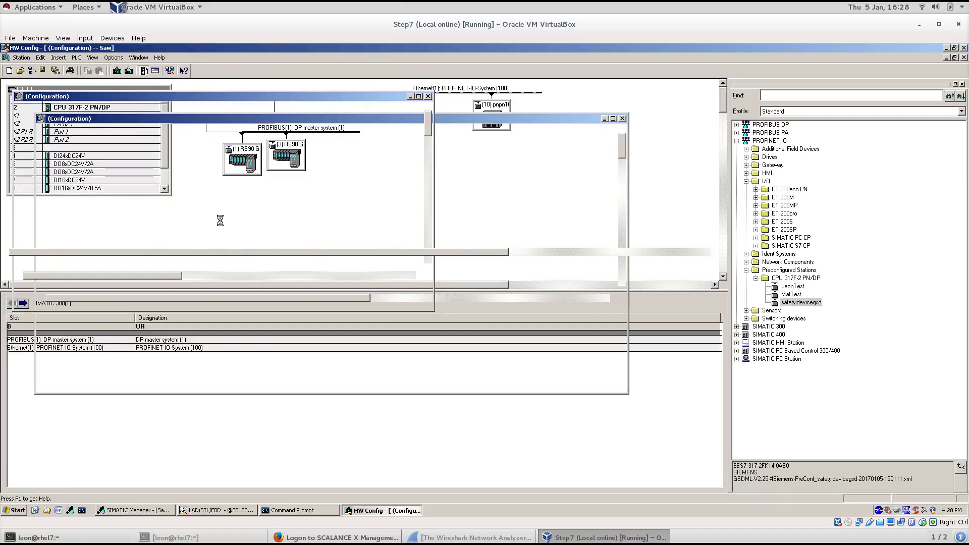
click(366, 225)
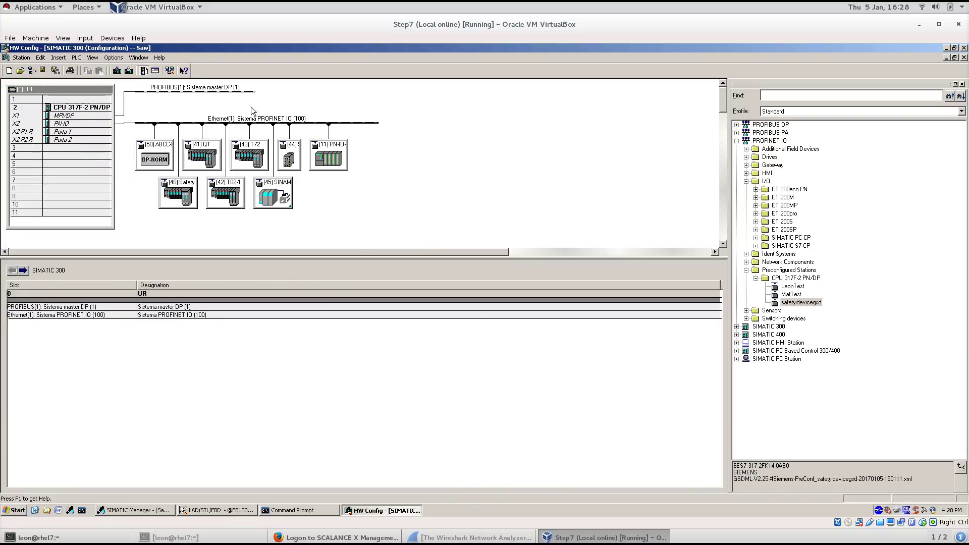
Install the new 162822 safetyidevicegsd GSD file, replacing the previously installed version.
click(113, 57)
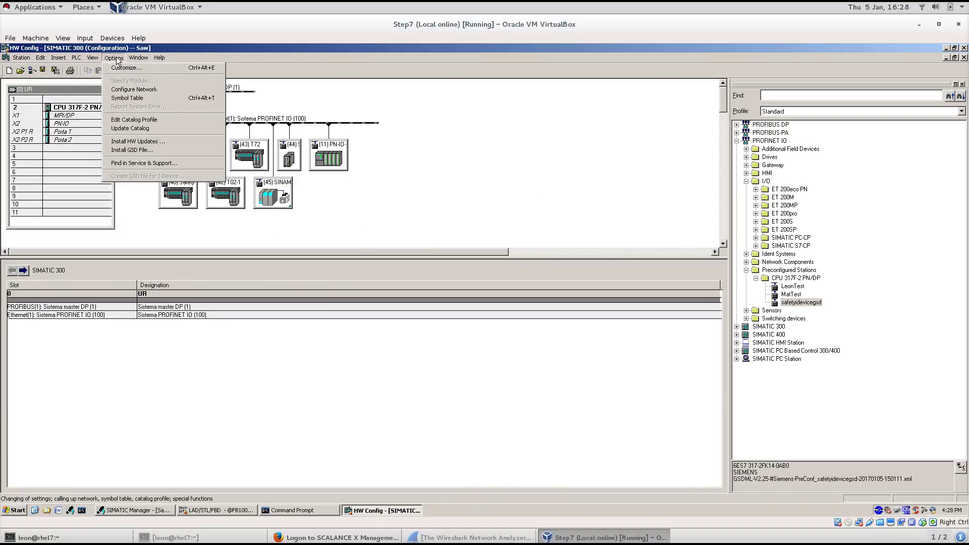
click(137, 150)
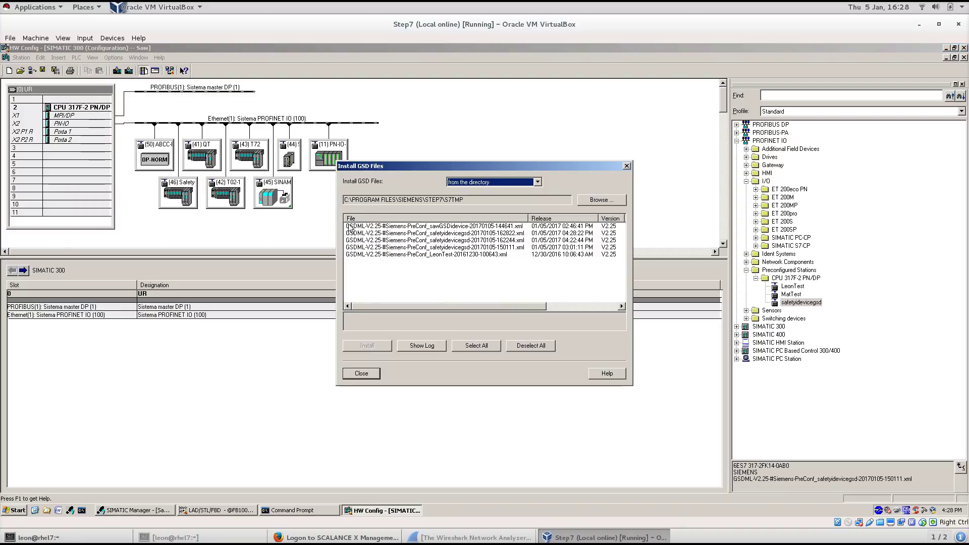
click(443, 247)
click(445, 234)
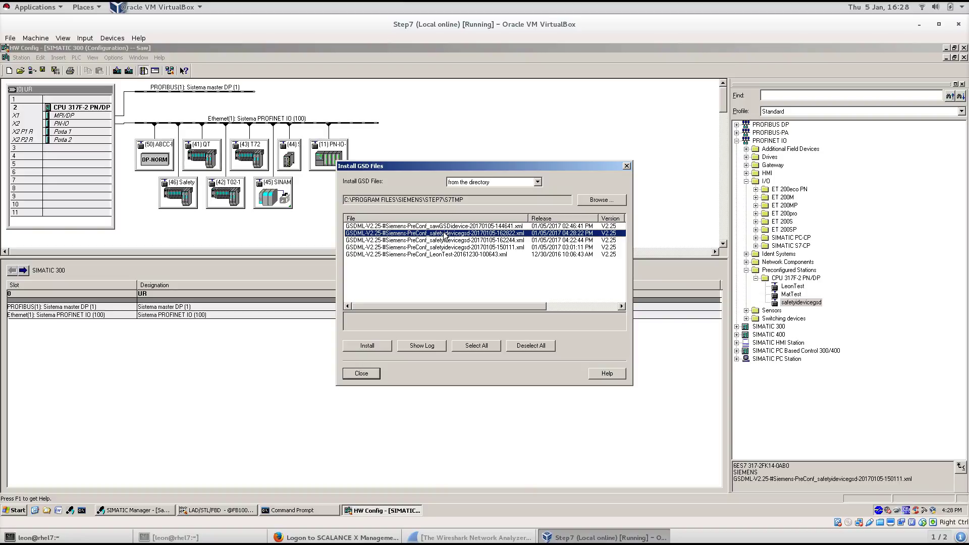
click(384, 345)
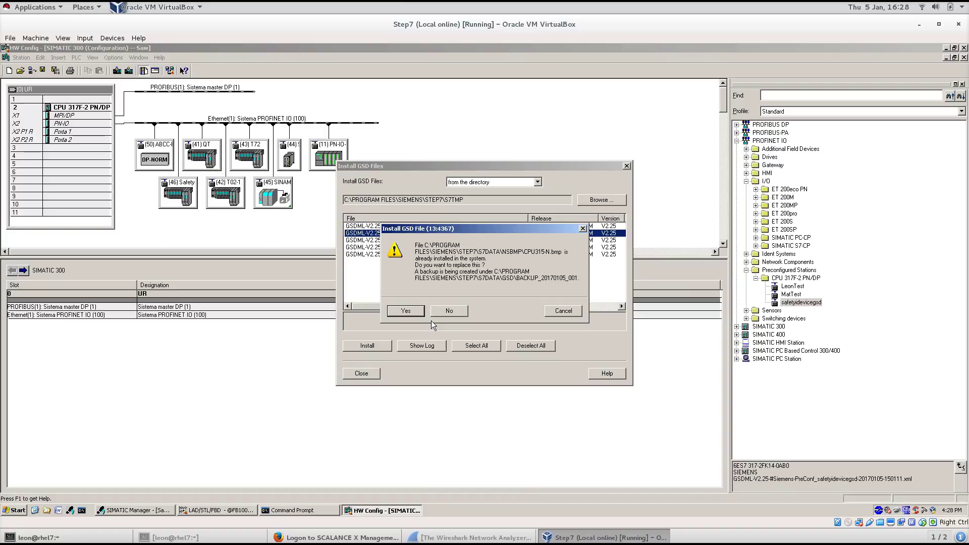
click(405, 311)
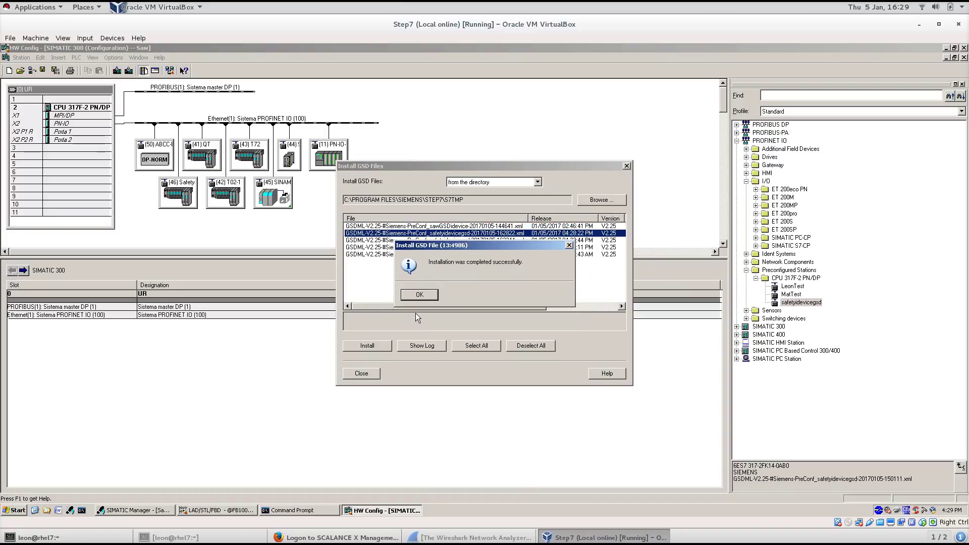
click(419, 295)
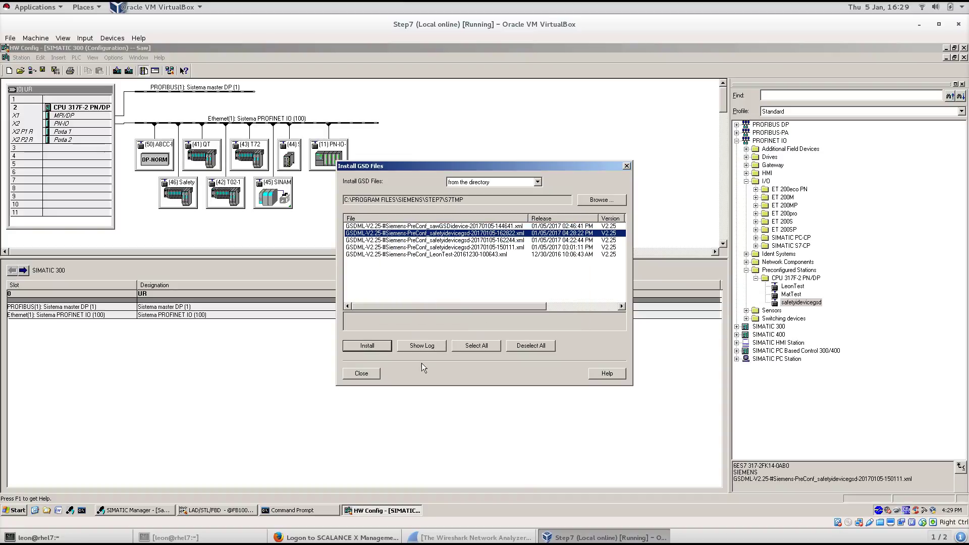
click(379, 373)
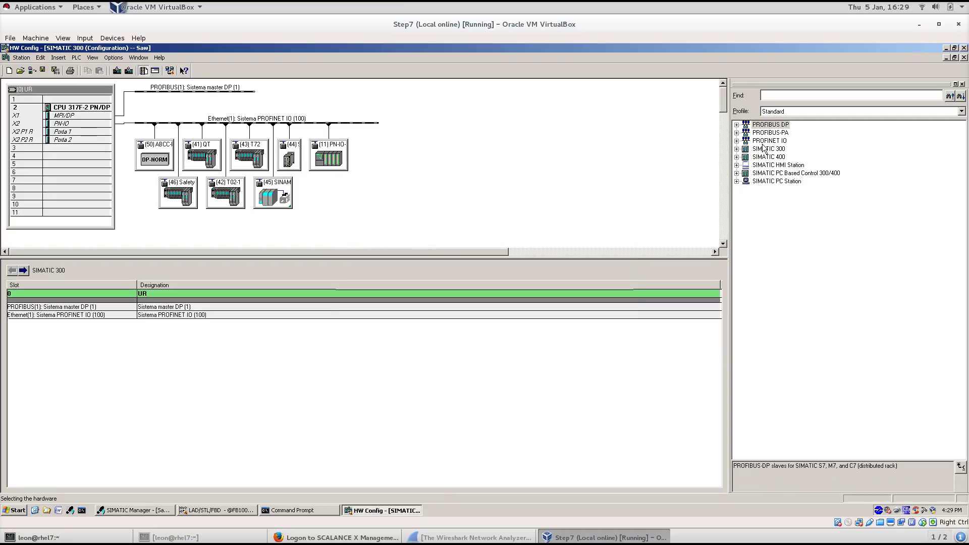
Attach Preconfigured Stations > CPU 317F-2 PN/DP > safetyidevicegsd to the PROFINET IO line.
click(737, 141)
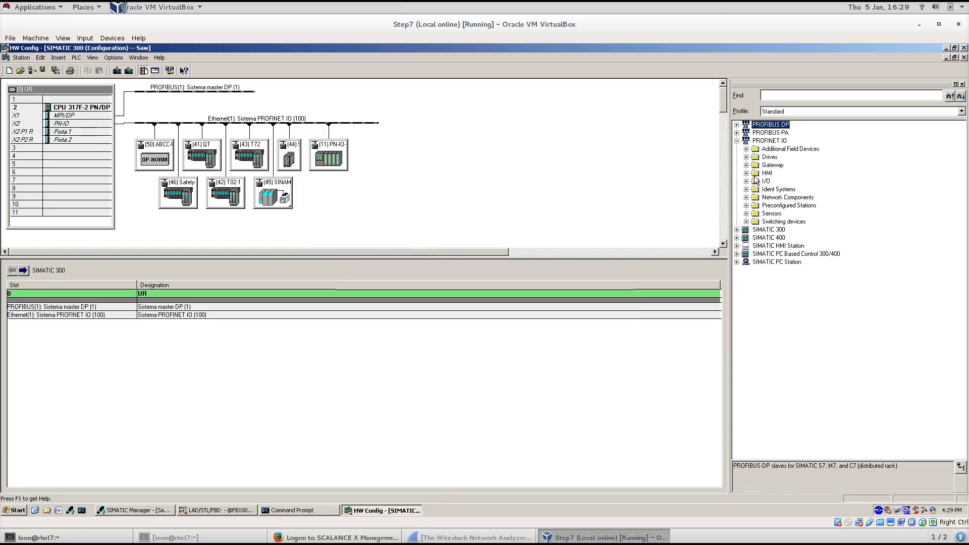
click(746, 205)
click(756, 213)
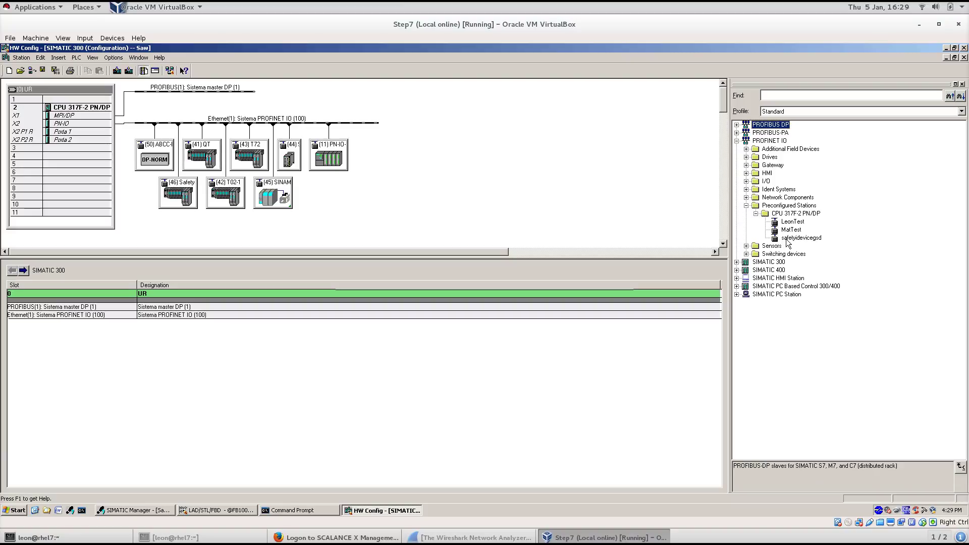
click(792, 238)
drag(801, 242, 361, 124)
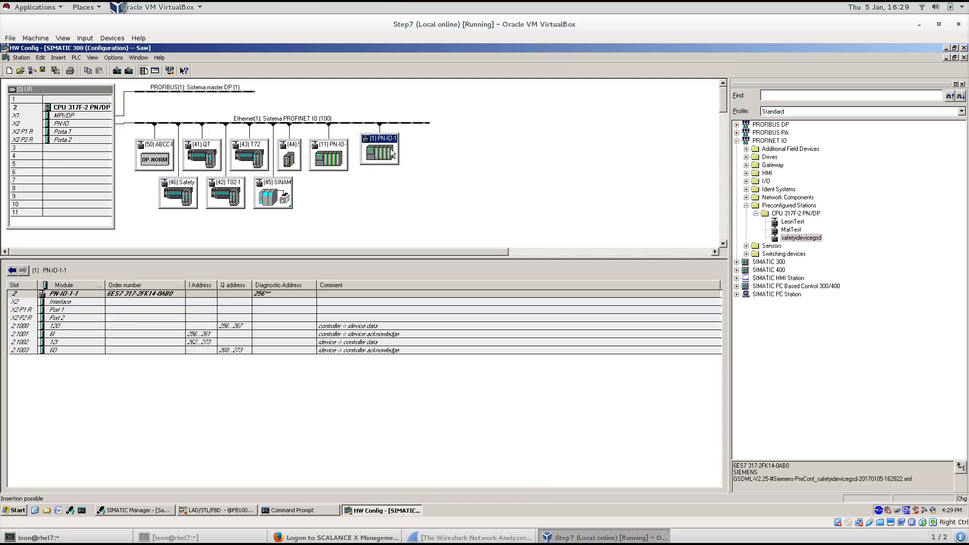
Change the 120 module's output start address to 2572, giving outputs 2572..2583.
double_click(236, 327)
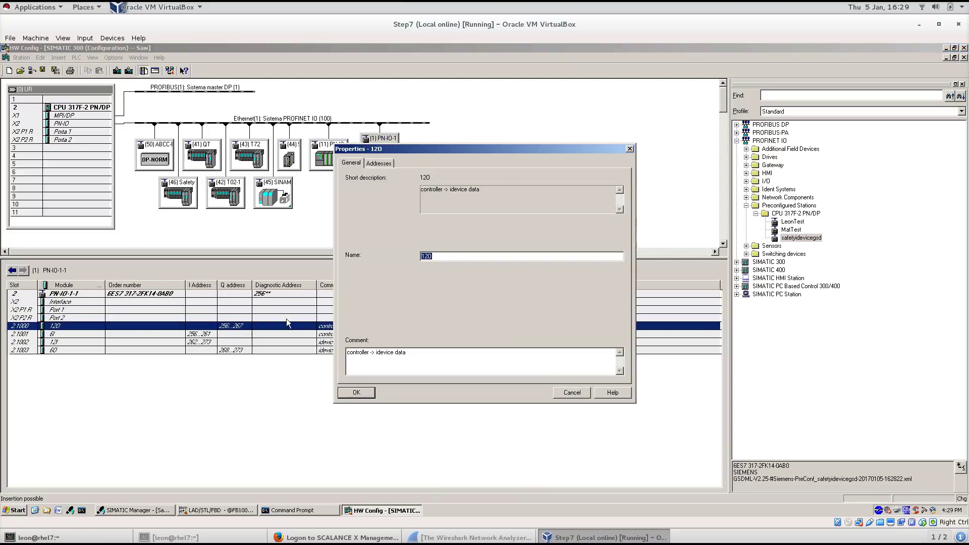
click(379, 163)
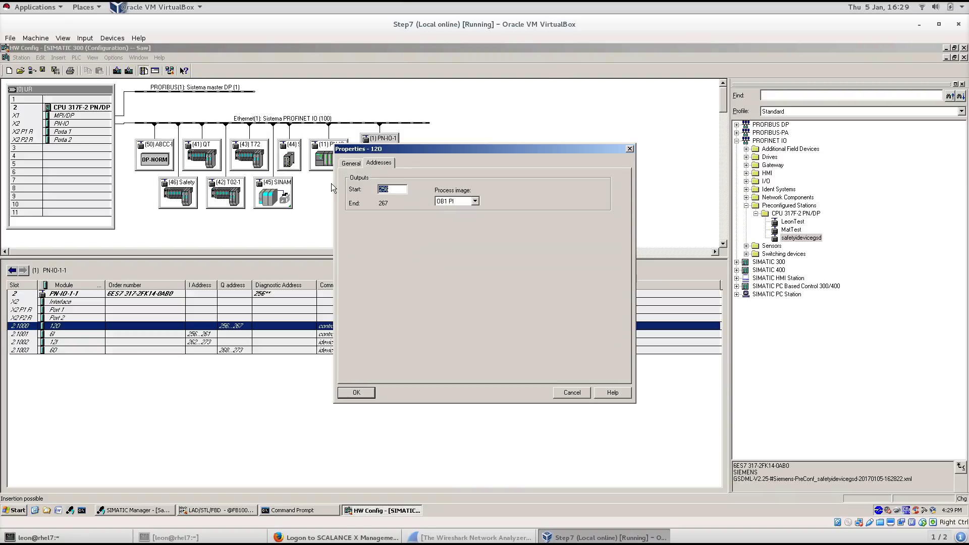
text(2)
click(357, 393)
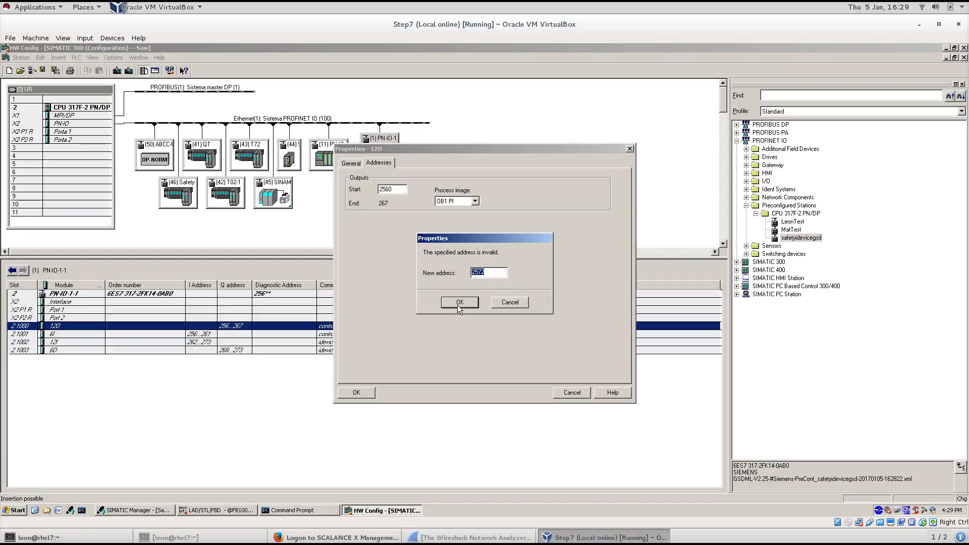
click(484, 273)
click(462, 305)
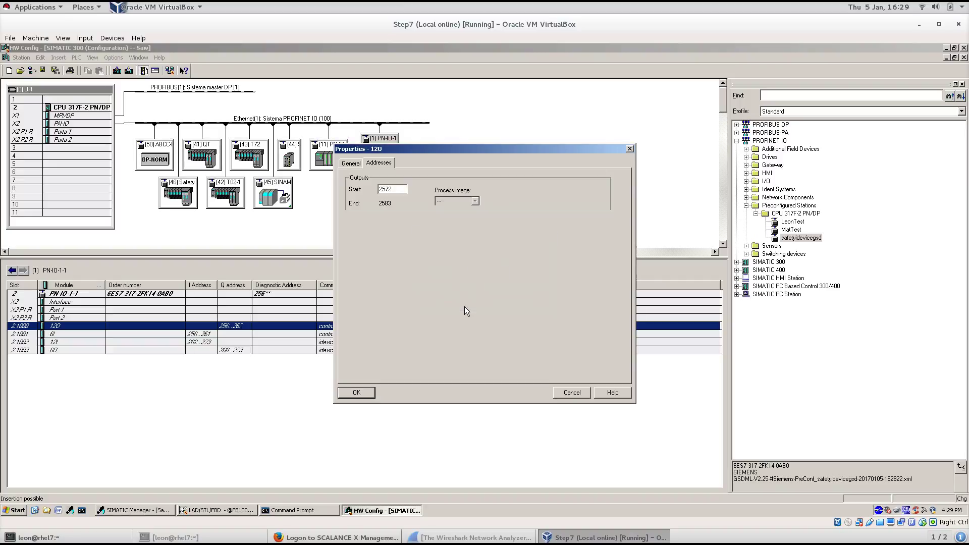
click(361, 393)
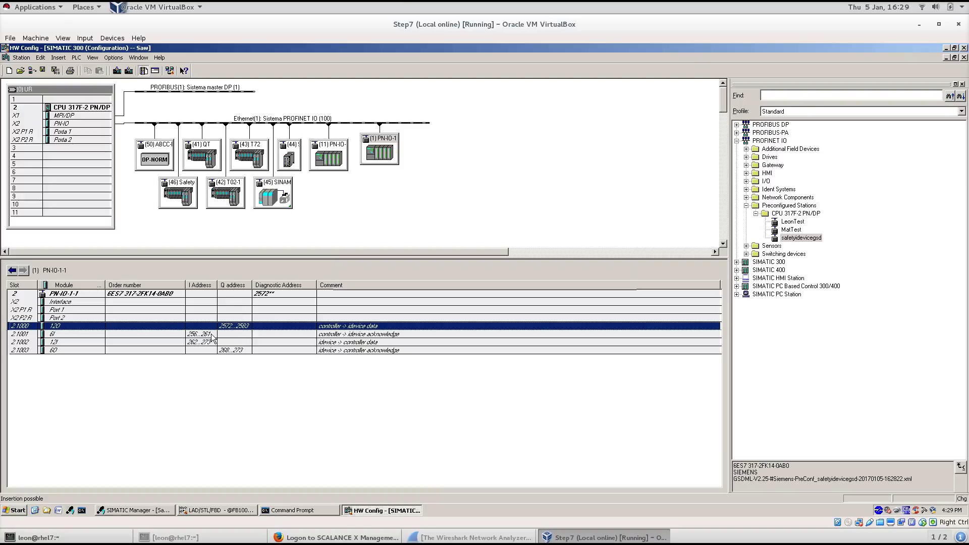
Delete the new PN-IO-1-1 station, keeping (11) PN-IO-1 on the network.
click(340, 162)
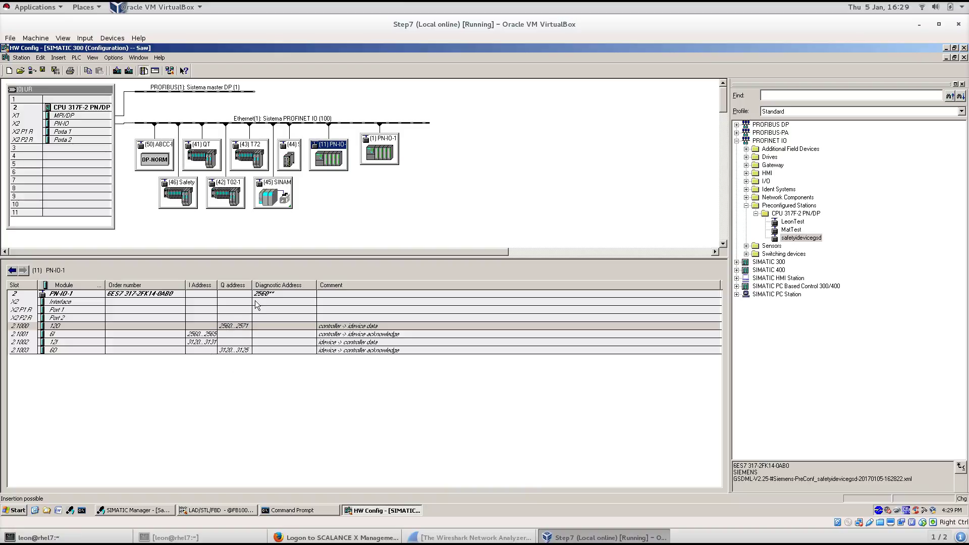
click(374, 147)
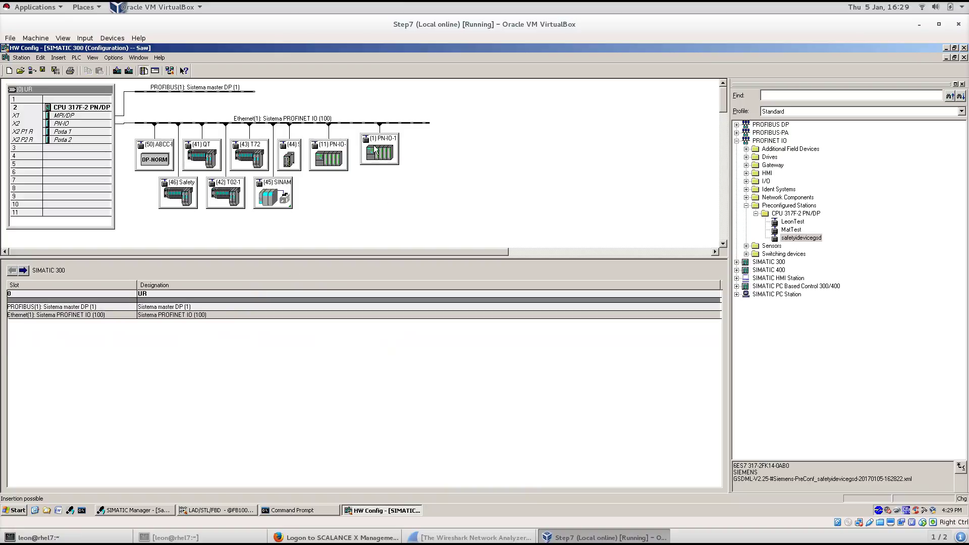
key(Delete)
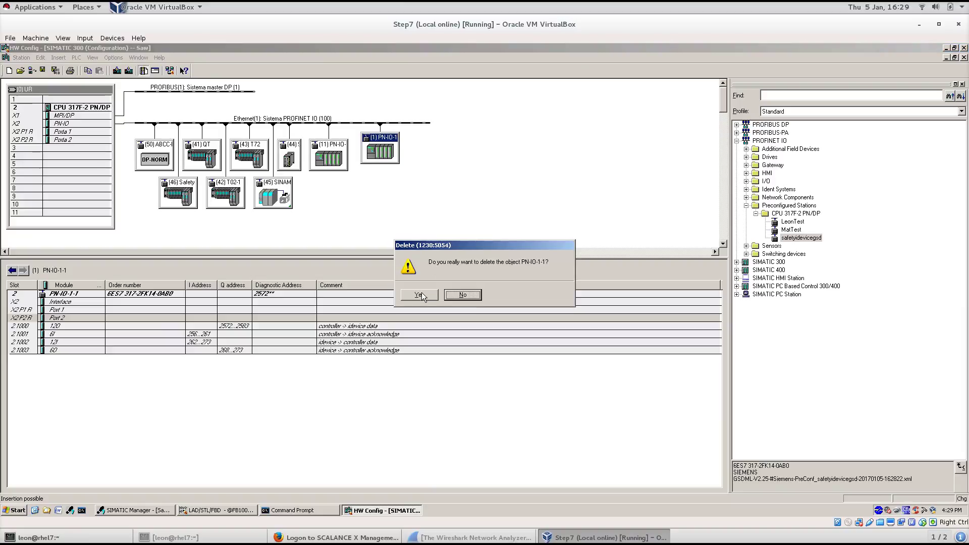
click(417, 297)
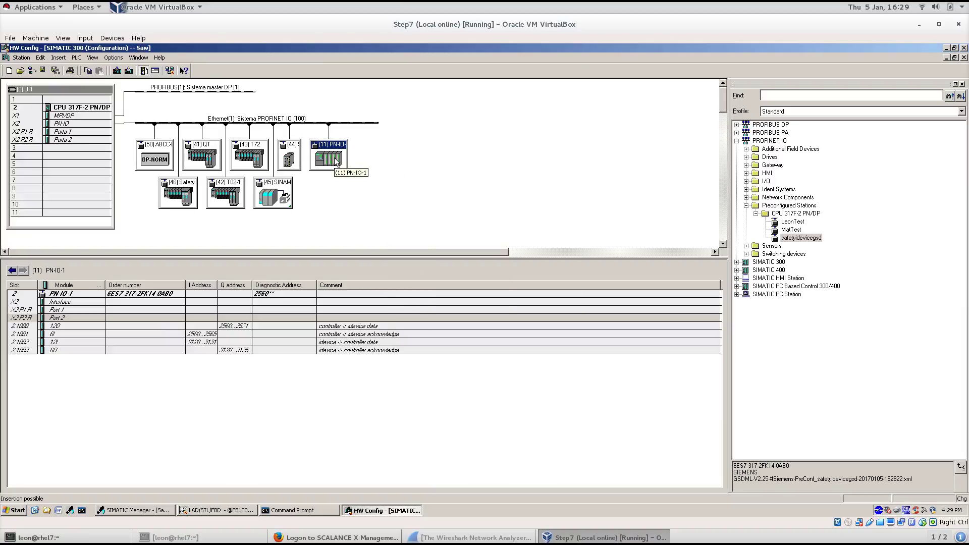
Check the addresses of (11) PN-IO-1's 120 and 6I modules, then return to the rack overview.
double_click(230, 327)
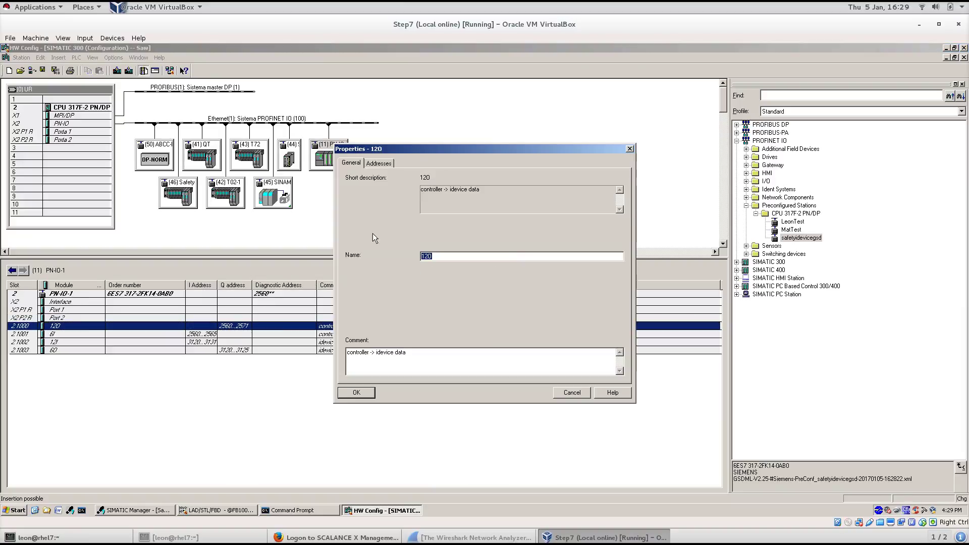
click(384, 165)
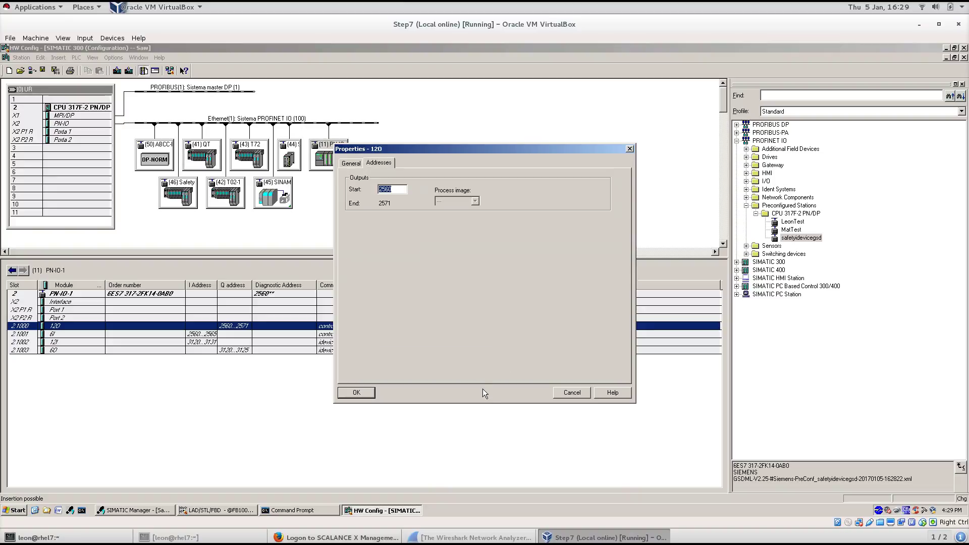
click(354, 393)
double_click(210, 334)
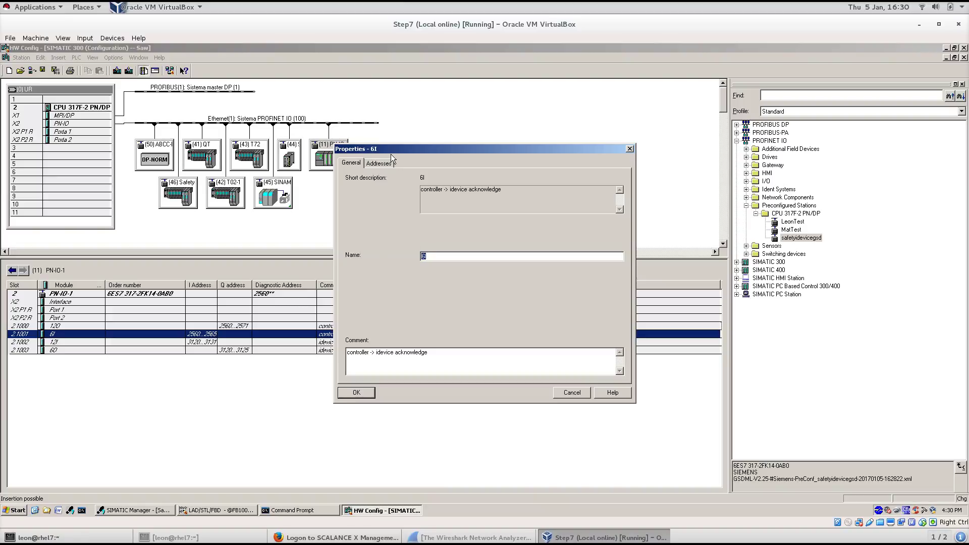
click(429, 258)
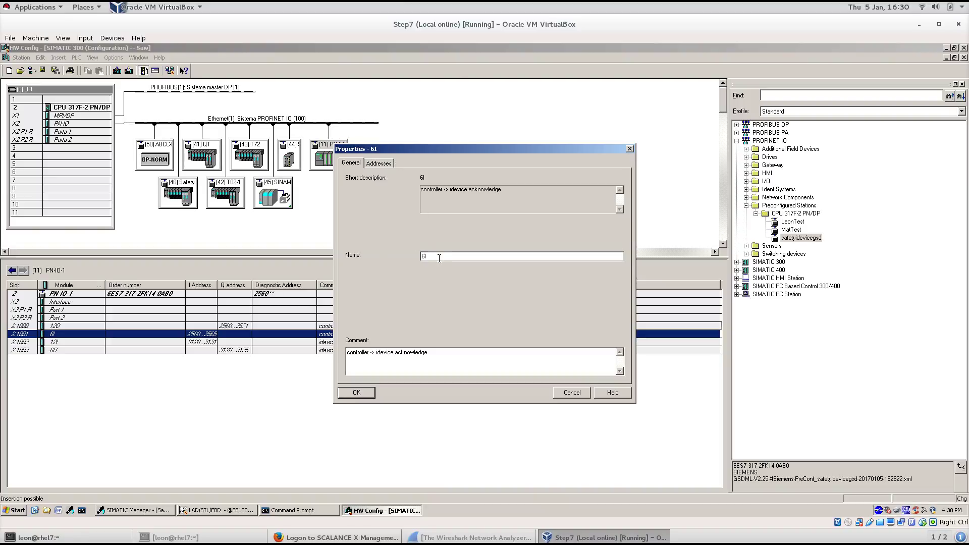
click(377, 163)
click(356, 393)
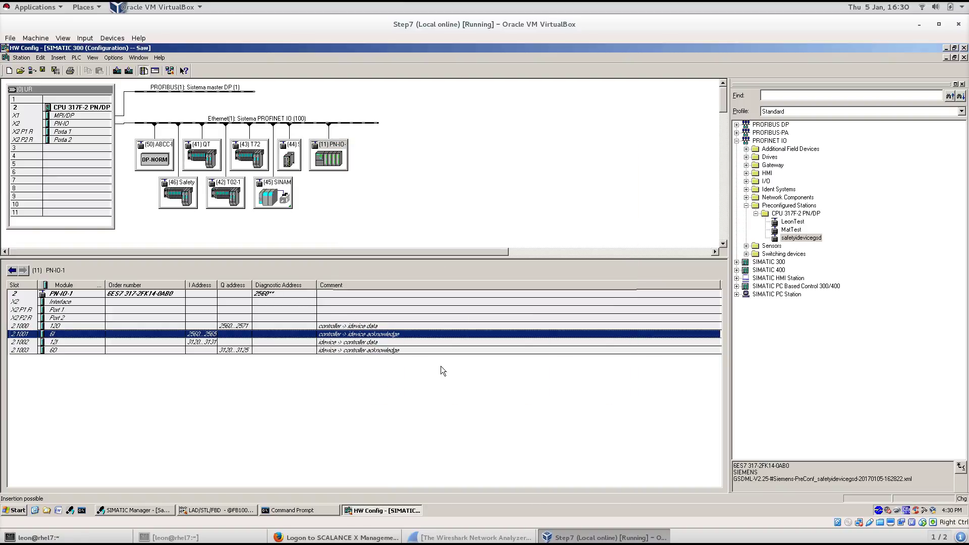
click(426, 205)
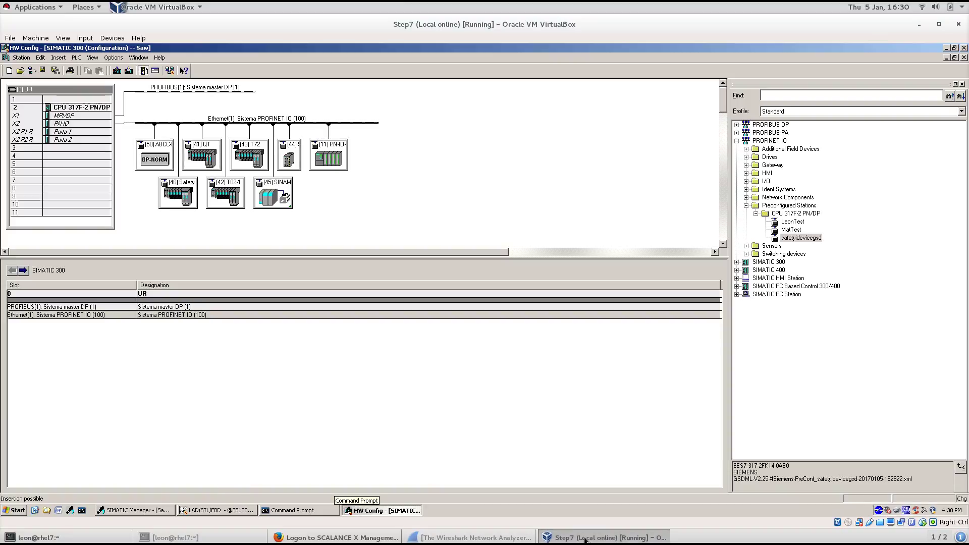
Log on with the password to the SCALANCE X web management page at 10.171.5.60 in Firefox.
click(472, 537)
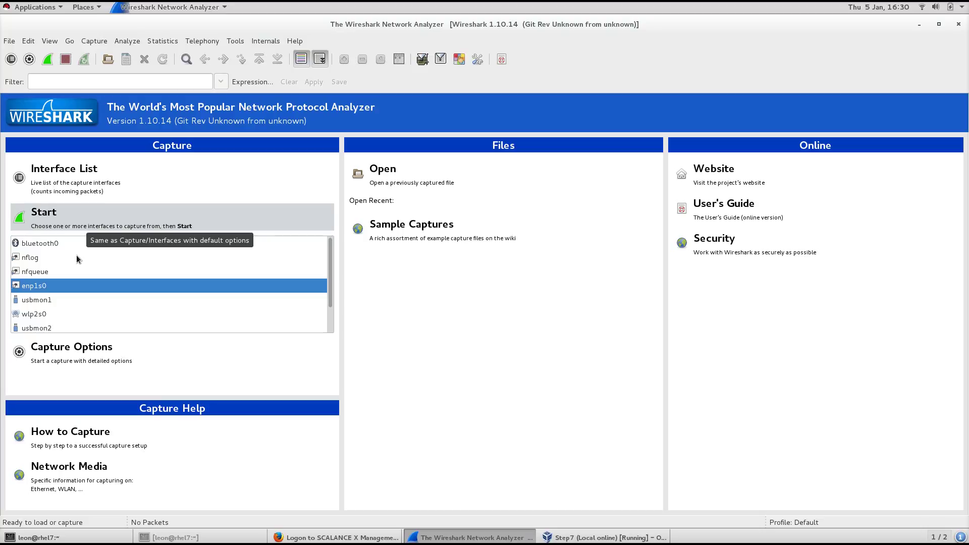
click(345, 538)
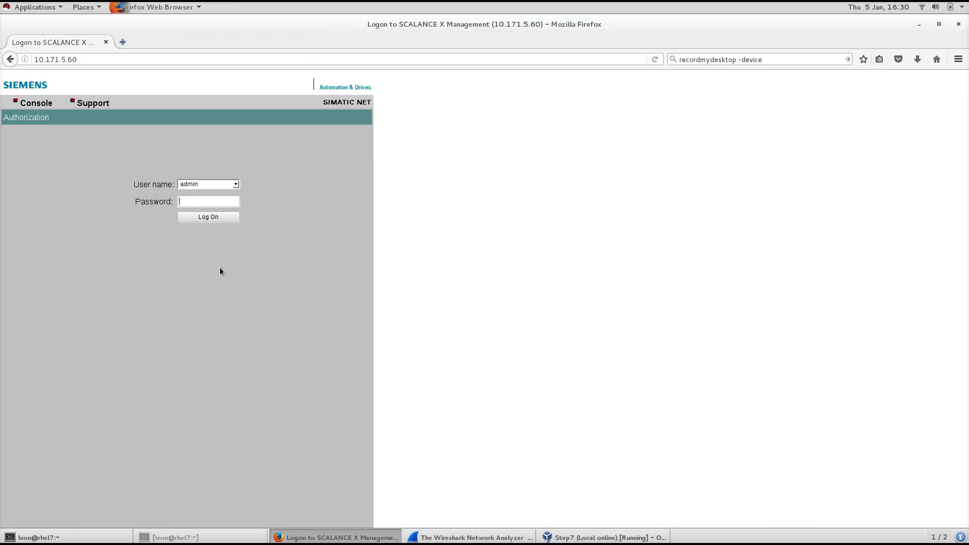
click(195, 217)
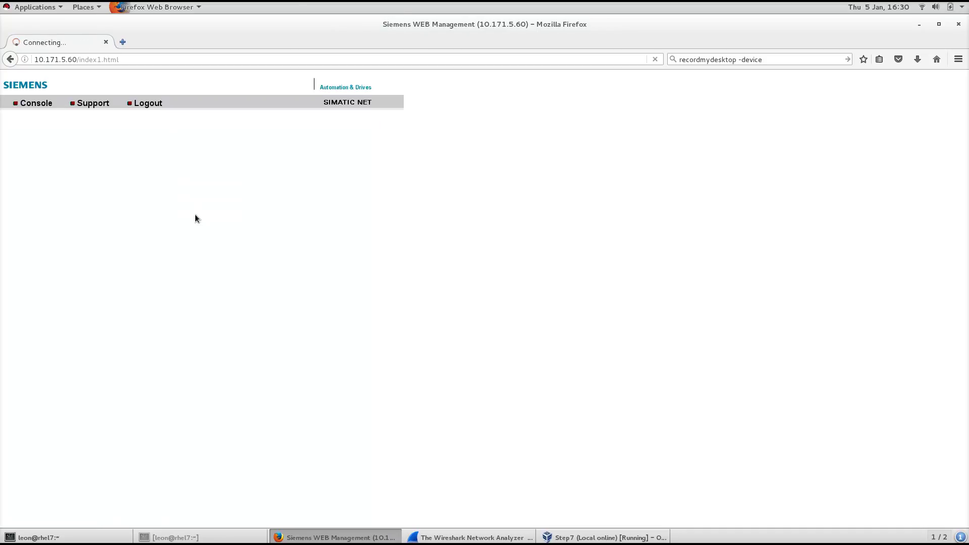
Record a brief 863-packet Wireshark capture on enp1s0, then return to the SCALANCE X208 page.
click(472, 537)
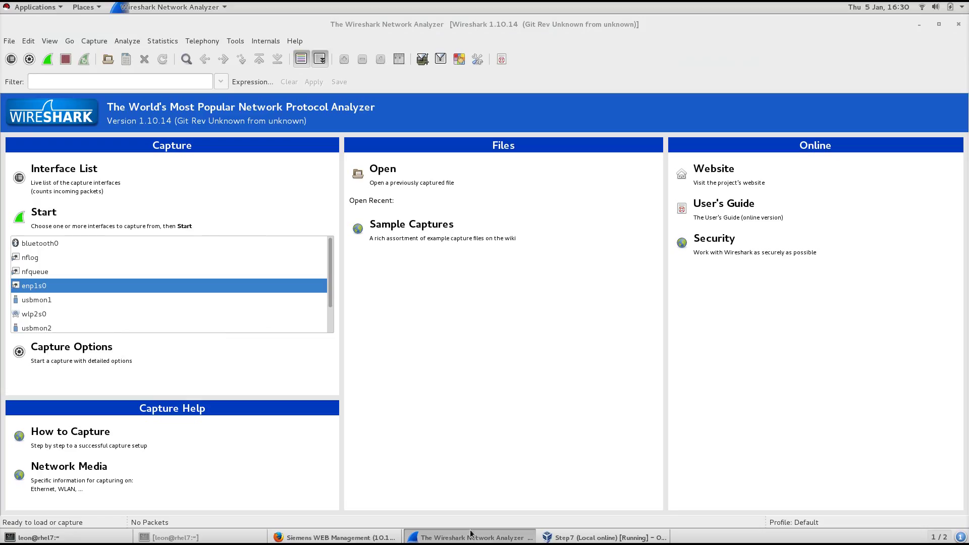
click(65, 223)
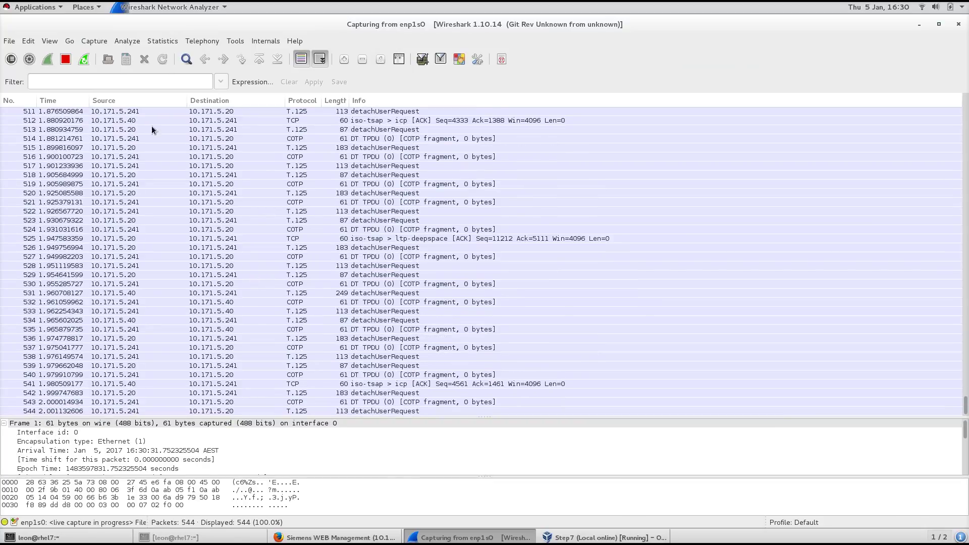
click(65, 59)
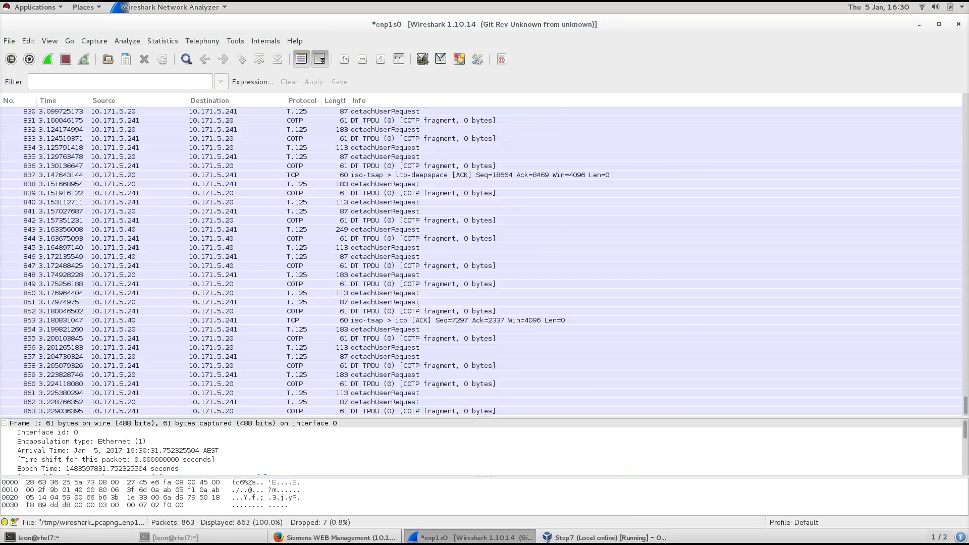
click(343, 532)
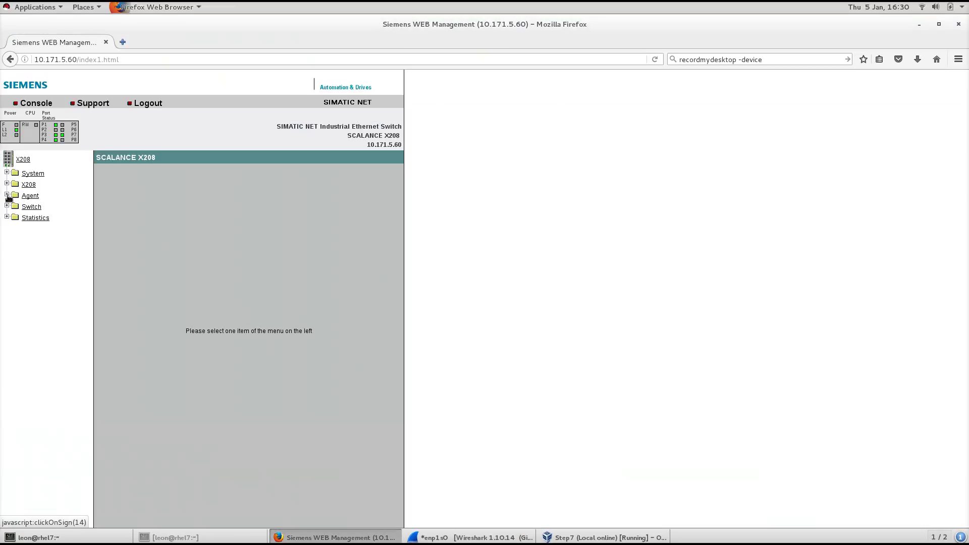